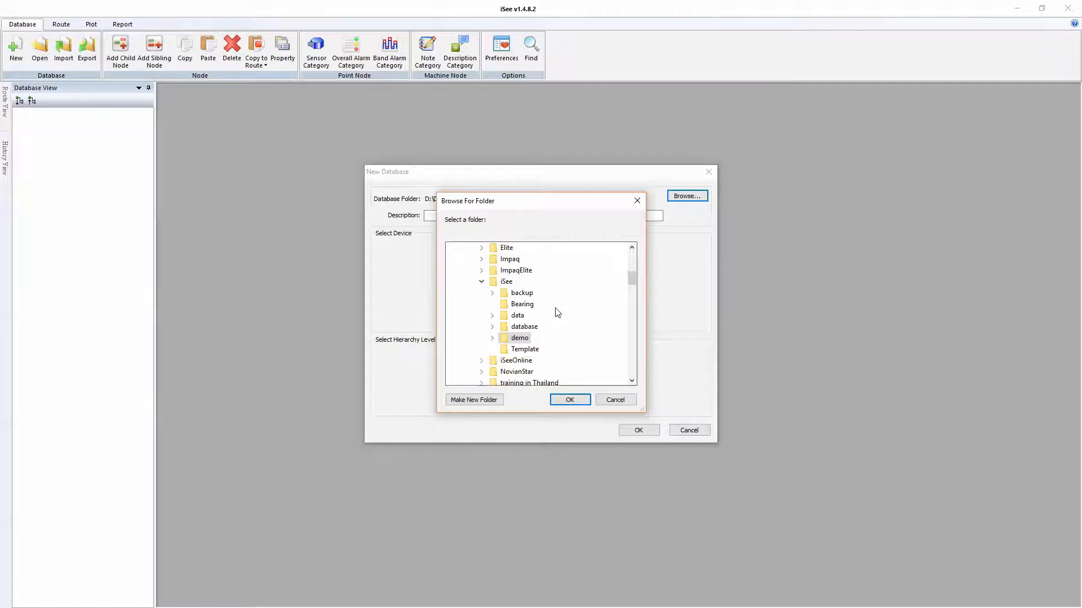
Create a new database for the vPod Pro with Train hierarchy in a new "for video demo" folder inside the iSee folder.
{"action": "left_click", "coordinate": [506, 281]}
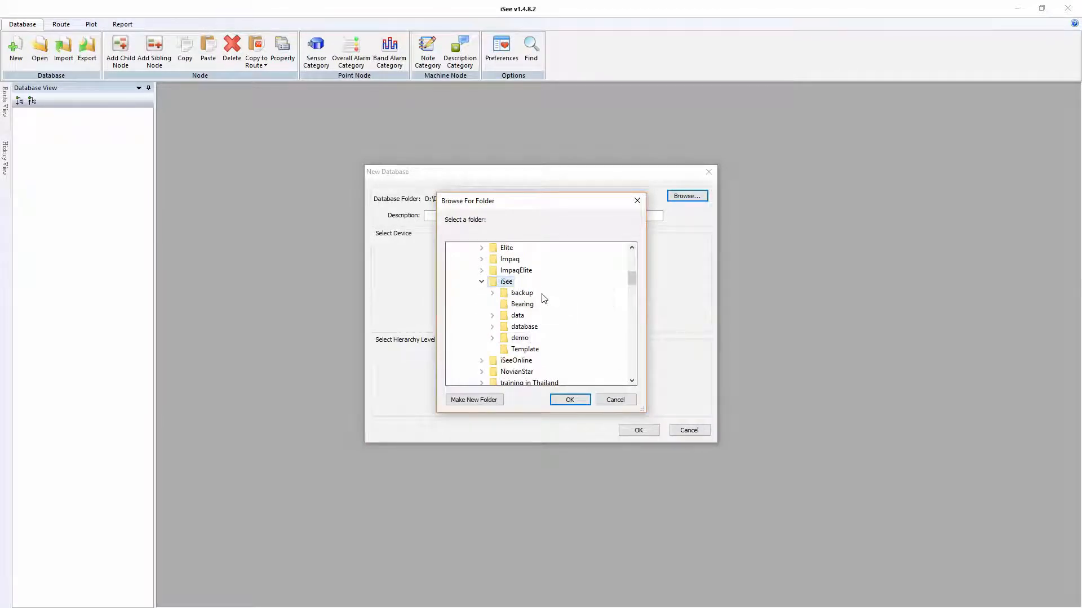
{"action": "left_click", "coordinate": [478, 402]}
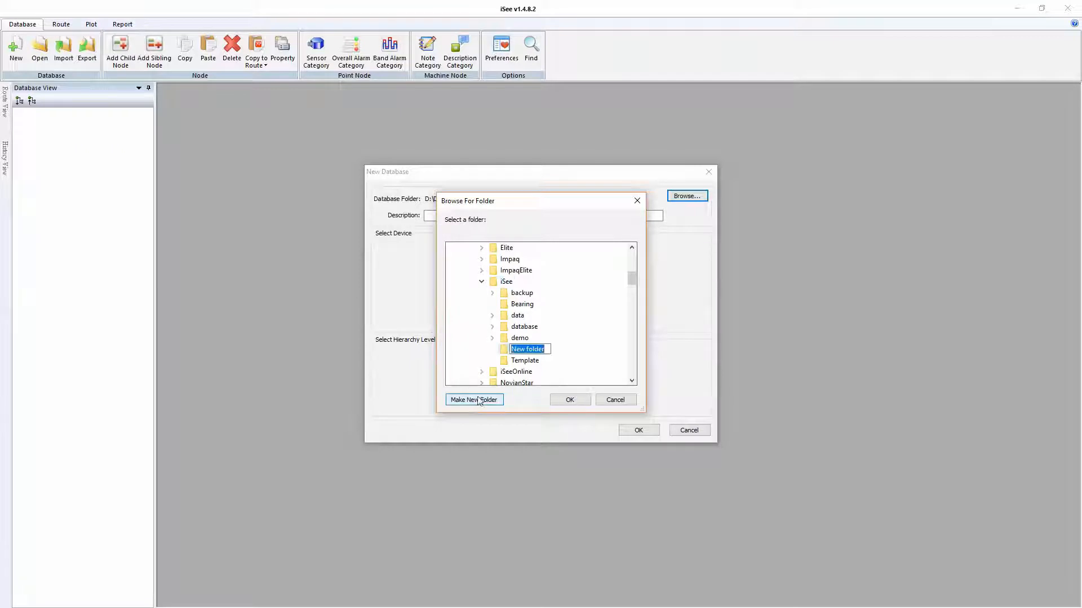
{"action": "type", "text": "for video demo"}
{"action": "left_click", "coordinate": [566, 401]}
{"action": "left_click", "coordinate": [565, 403]}
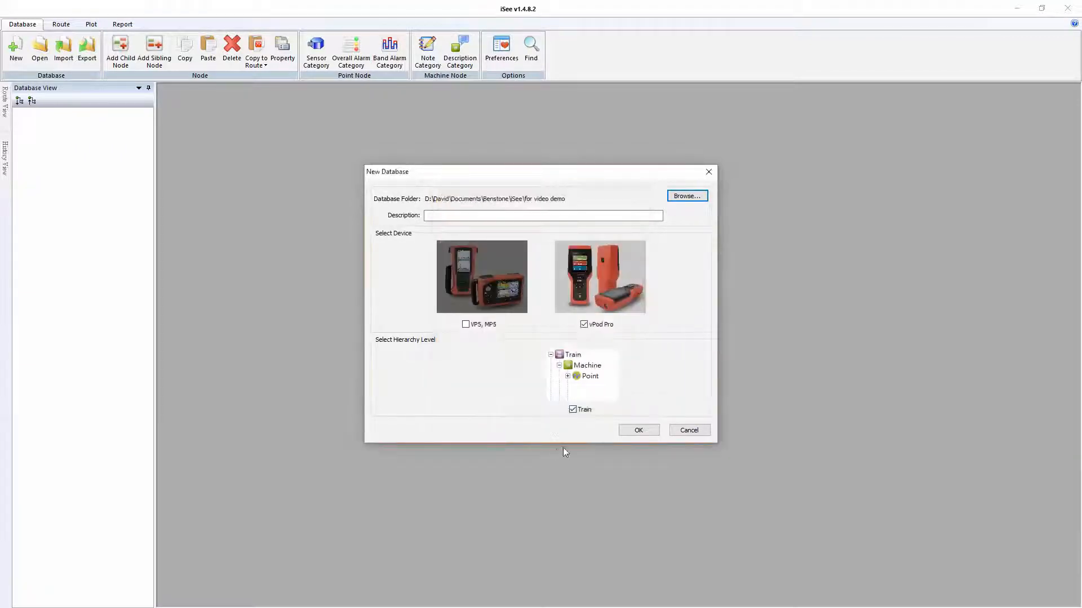
{"action": "left_click", "coordinate": [639, 432]}
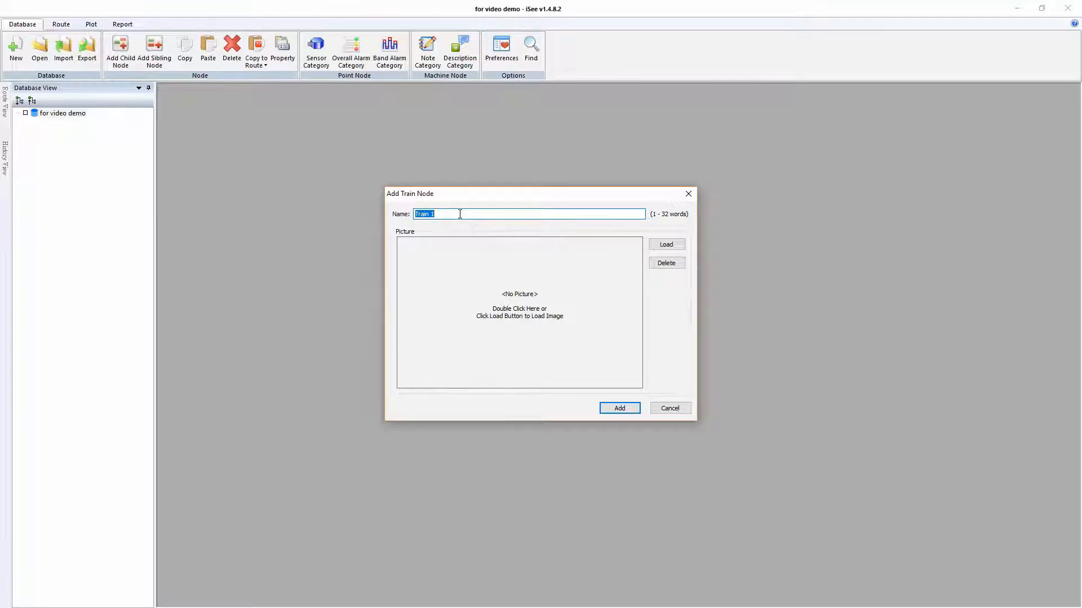
Add a train node named Pump Section with the picture pump02.jpg to the database.
{"action": "type", "text": "Pump Section"}
{"action": "left_click", "coordinate": [674, 244]}
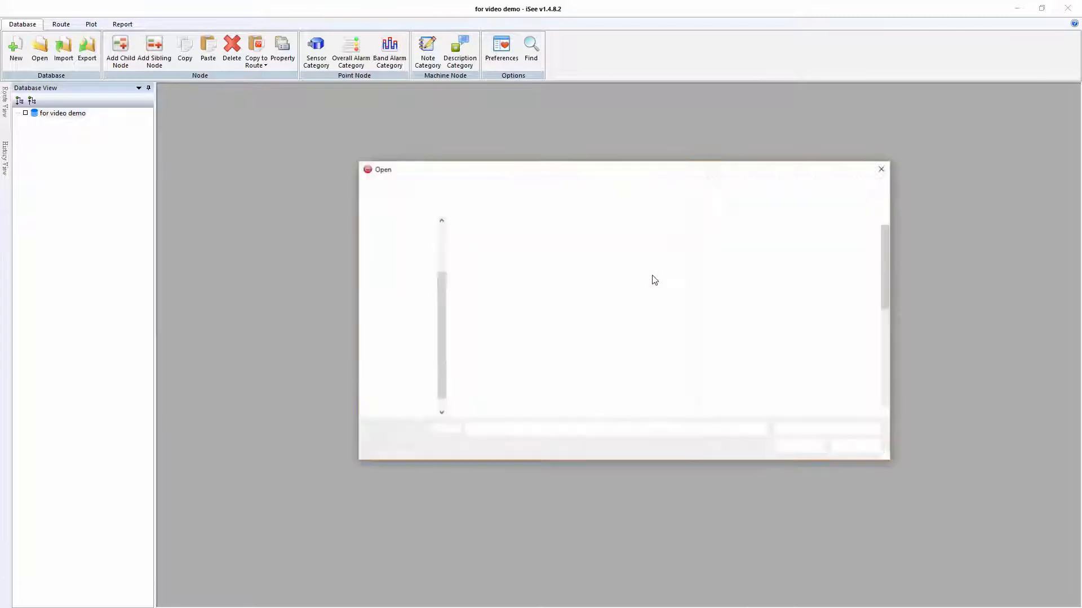
{"action": "scroll", "coordinate": [647, 325], "scroll_direction": "down", "scroll_amount": 2}
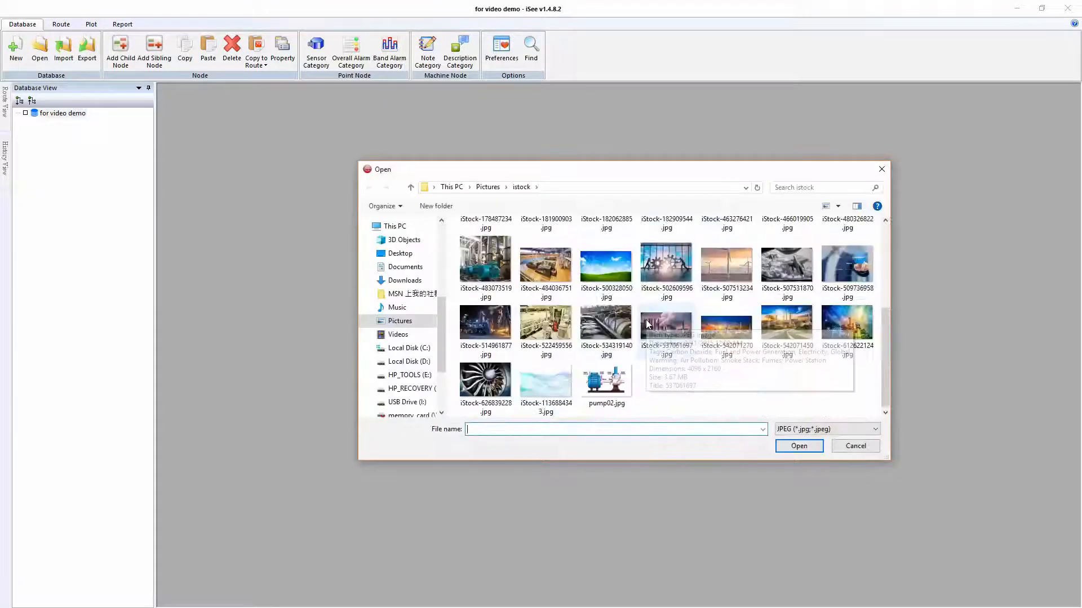
{"action": "left_click", "coordinate": [613, 383]}
{"action": "left_click", "coordinate": [796, 446]}
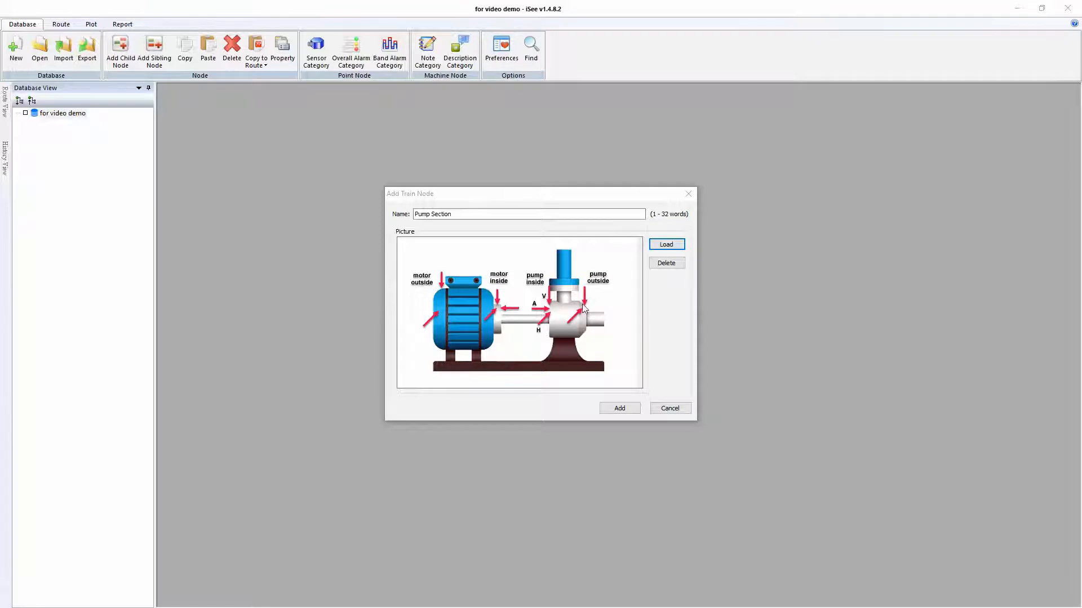
{"action": "left_click", "coordinate": [620, 410]}
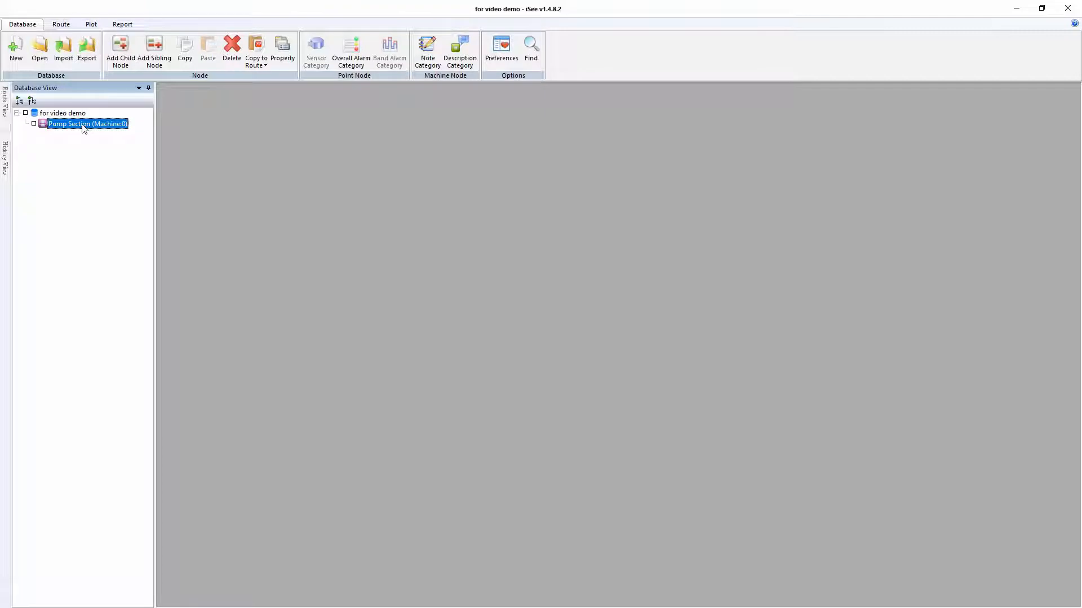
Add a machine node named P001 with 1800 RPM under Pump Section.
{"action": "right_click", "coordinate": [84, 129]}
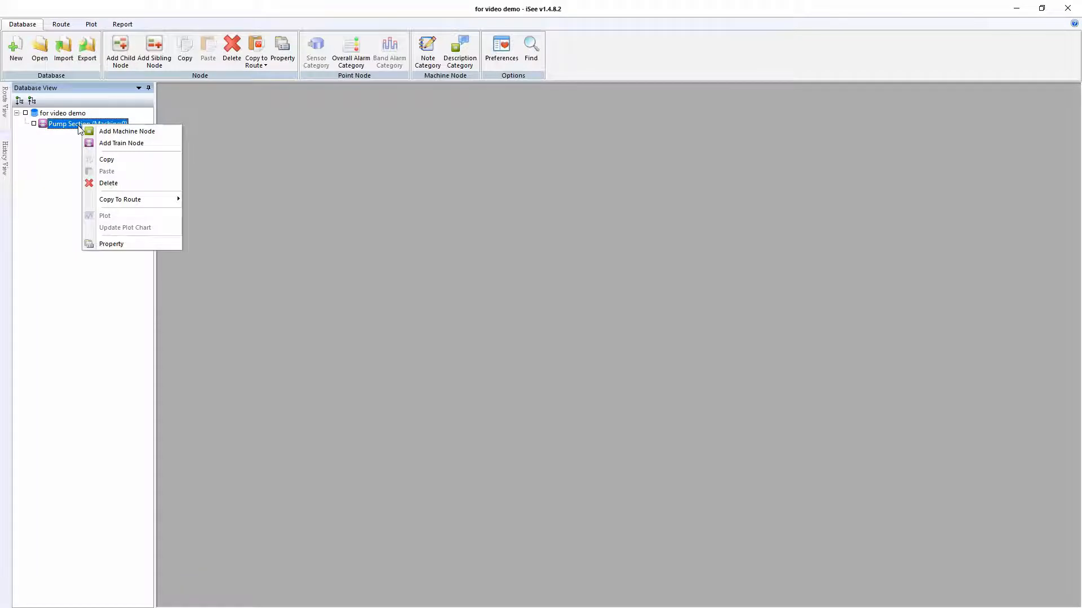
{"action": "left_click", "coordinate": [216, 134]}
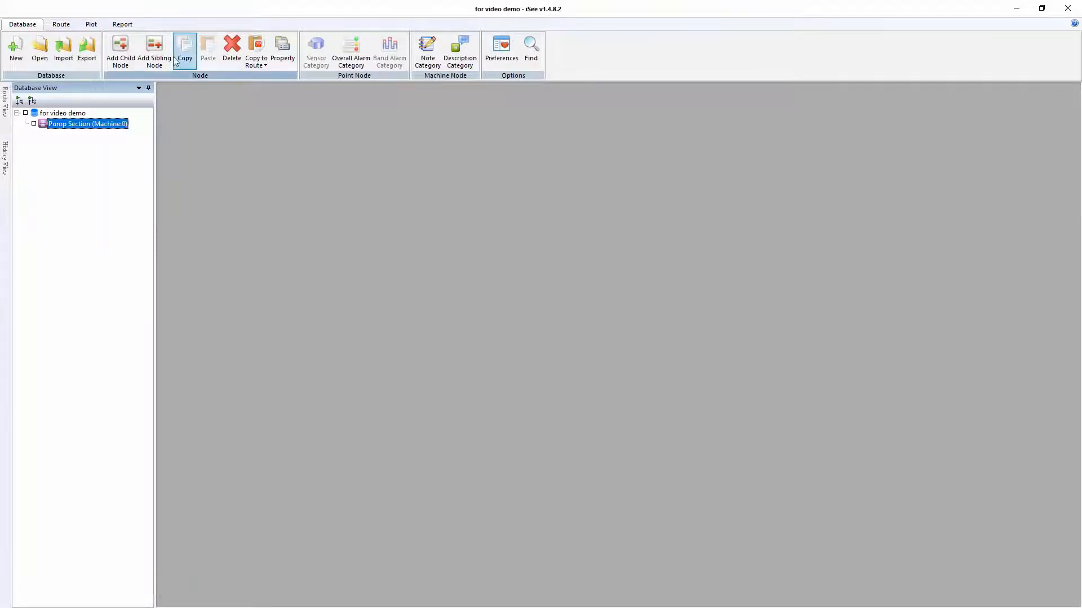
{"action": "left_click", "coordinate": [119, 46]}
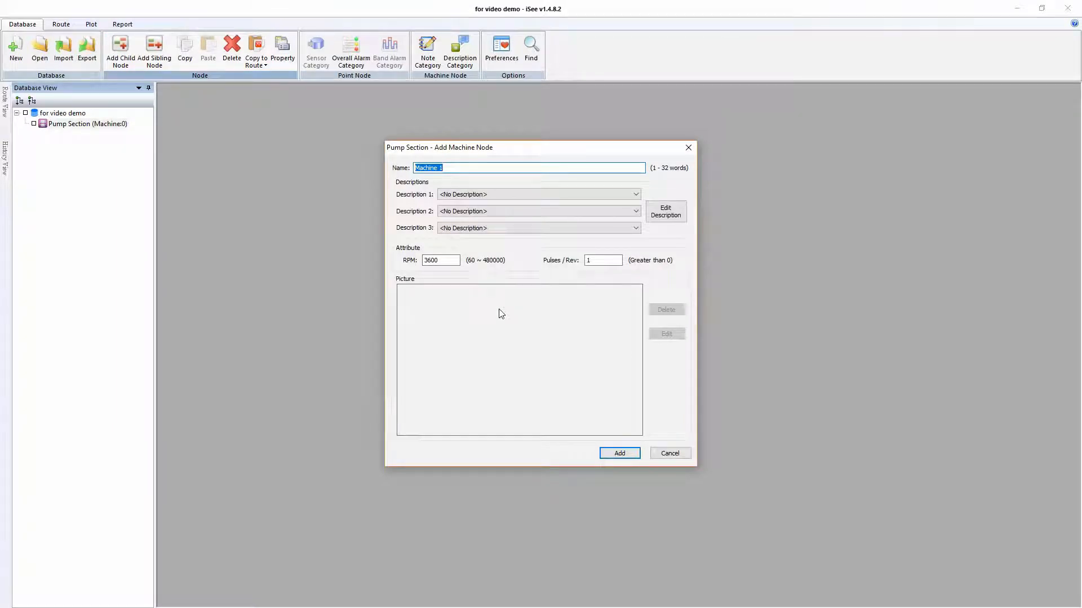
{"action": "type", "text": "P001"}
{"action": "double_click", "coordinate": [453, 261]}
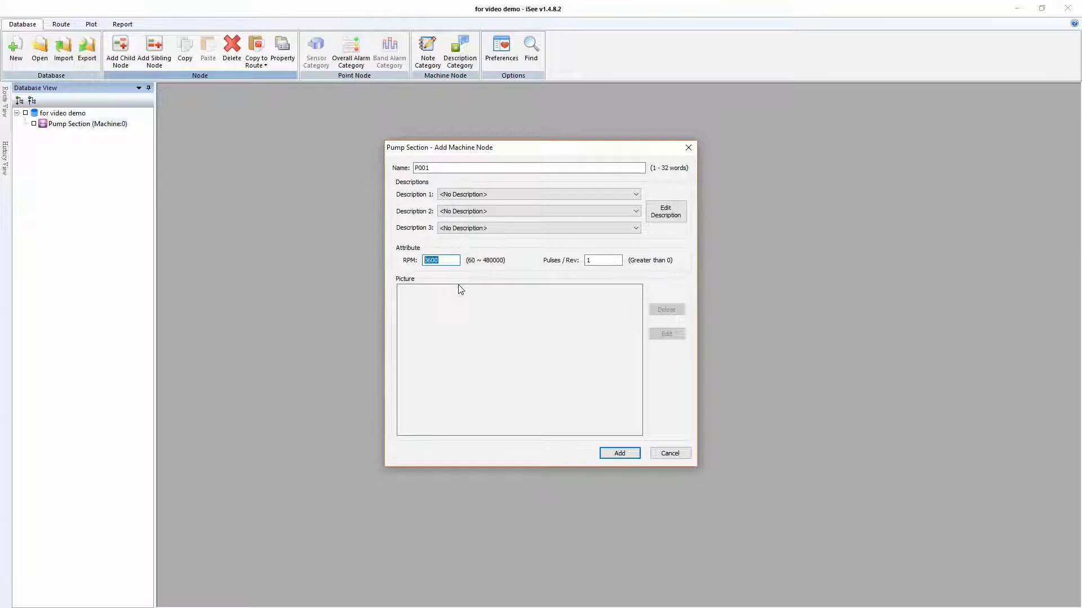
{"action": "type", "text": "18"}
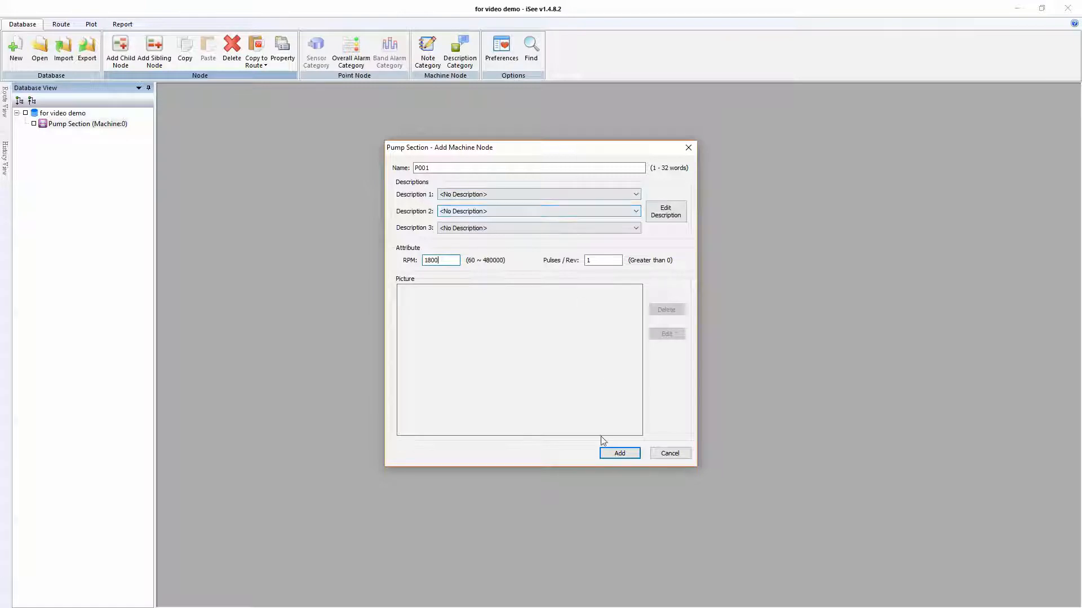
{"action": "left_click", "coordinate": [618, 454]}
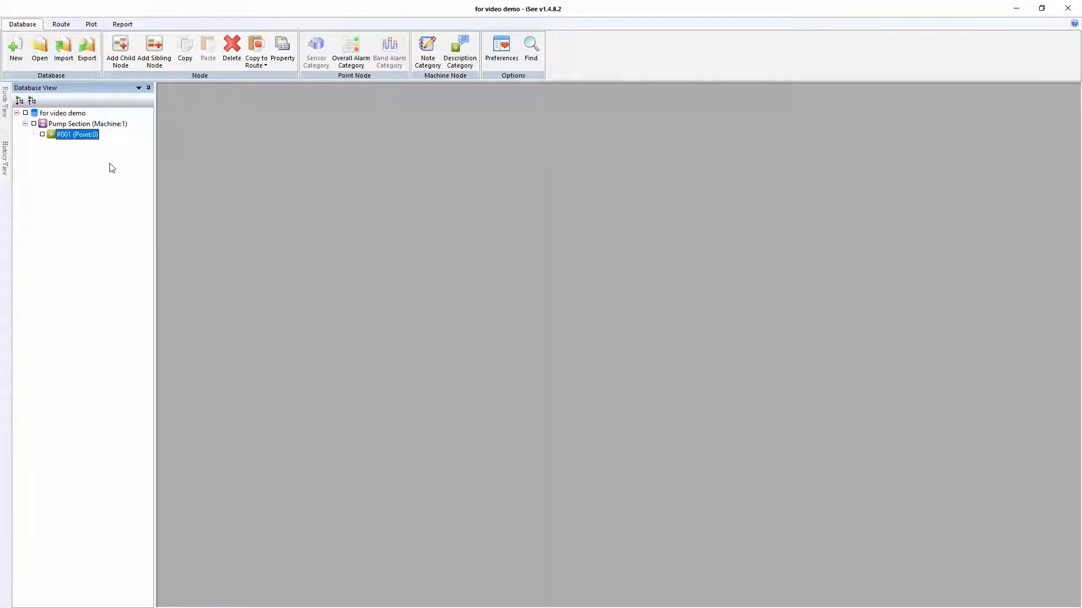
Start a point node named Motor-Out under P001, with the Vertical and Horizontal directions enabled and Axial disabled.
{"action": "right_click", "coordinate": [70, 139]}
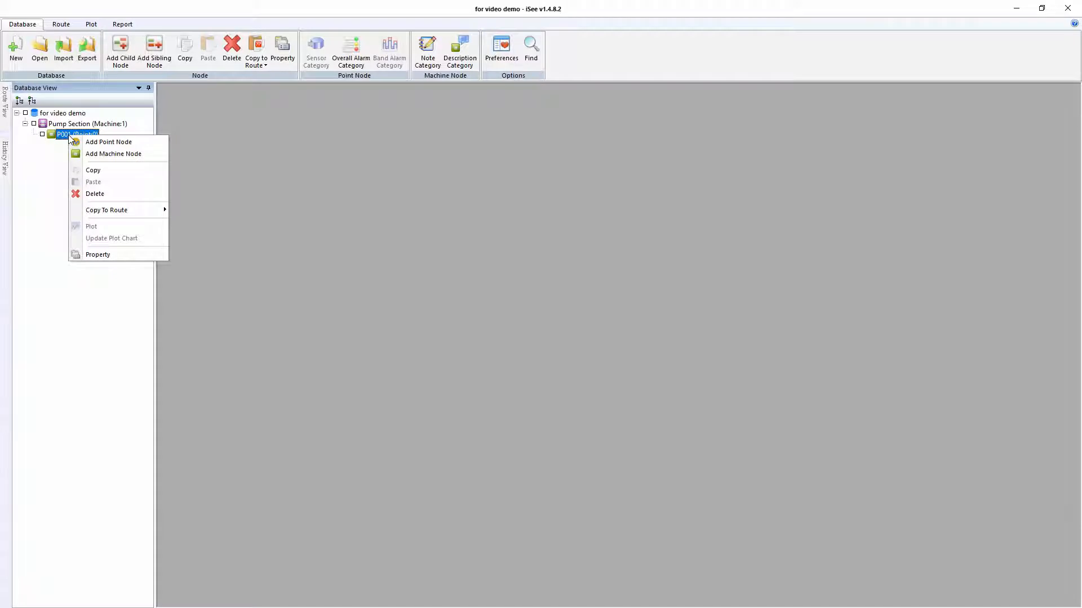
{"action": "left_click", "coordinate": [112, 142]}
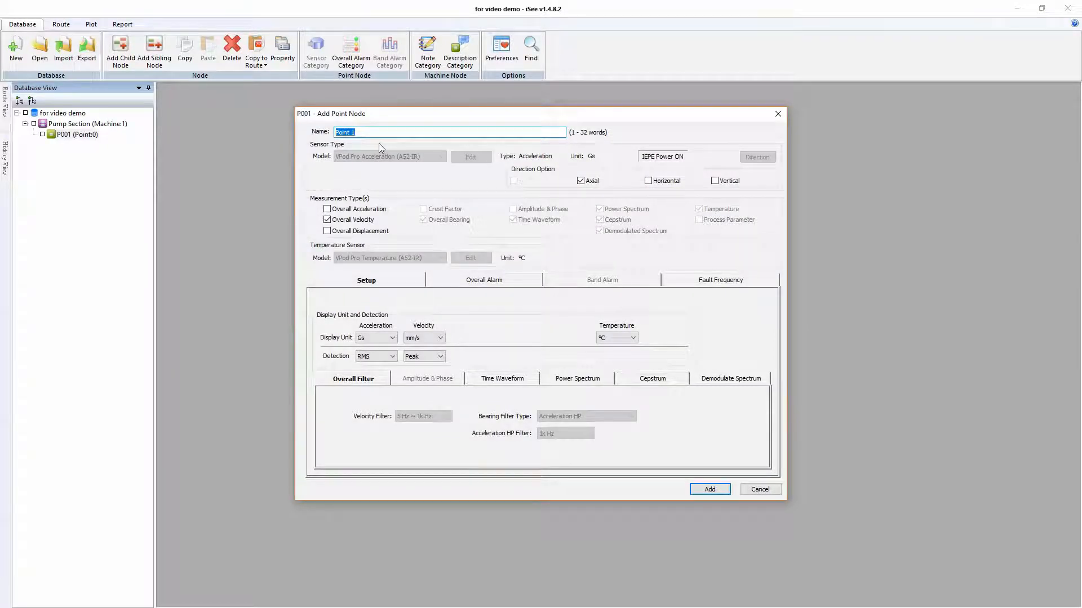
{"action": "type", "text": "Motor-Out"}
{"action": "left_click", "coordinate": [715, 182]}
{"action": "left_click", "coordinate": [649, 182]}
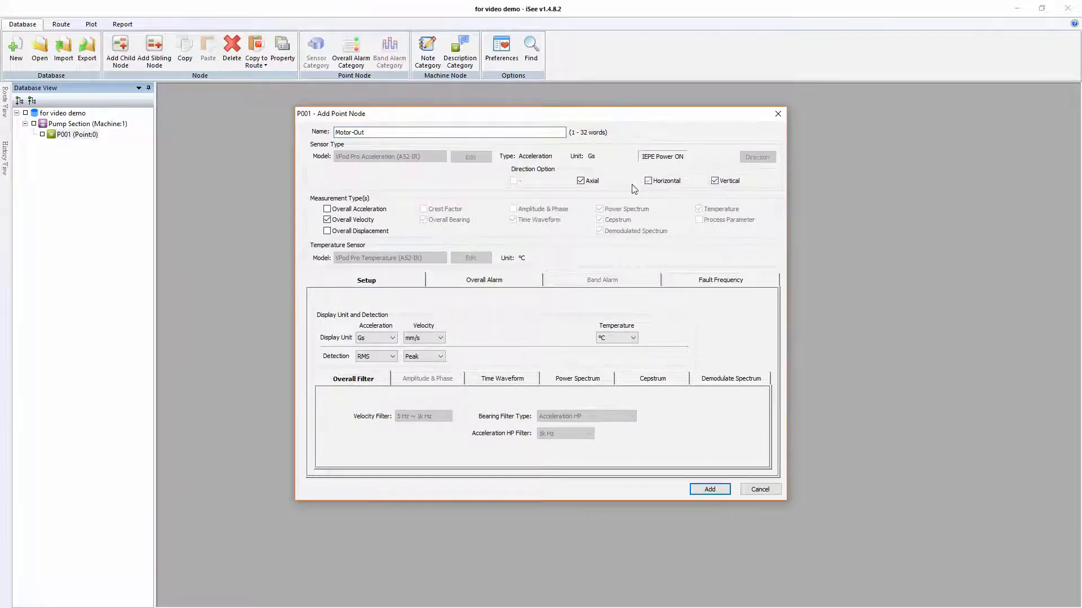
{"action": "left_click", "coordinate": [582, 183]}
Set the point's velocity detection to RMS and its velocity display unit to mm/s.
{"action": "left_click", "coordinate": [440, 357]}
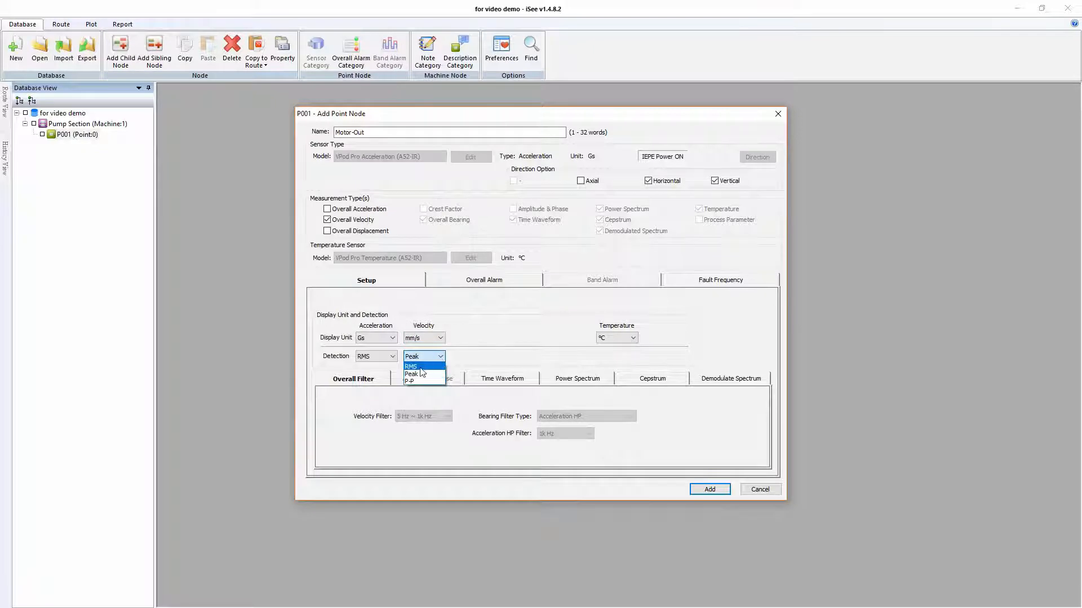
{"action": "left_click", "coordinate": [421, 367]}
{"action": "left_click", "coordinate": [440, 338]}
{"action": "left_click", "coordinate": [422, 347]}
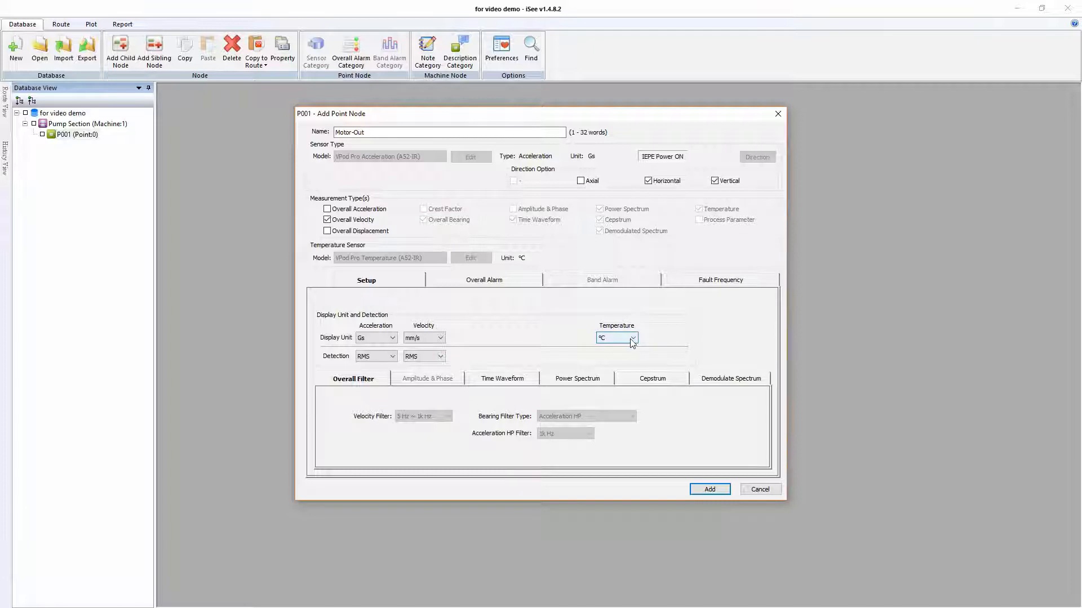
Assign the ISO 10816-3 Group1&3 rigid alarm to overall velocity and the 850~4500rpm alarm to overall bearing.
{"action": "left_click", "coordinate": [485, 280]}
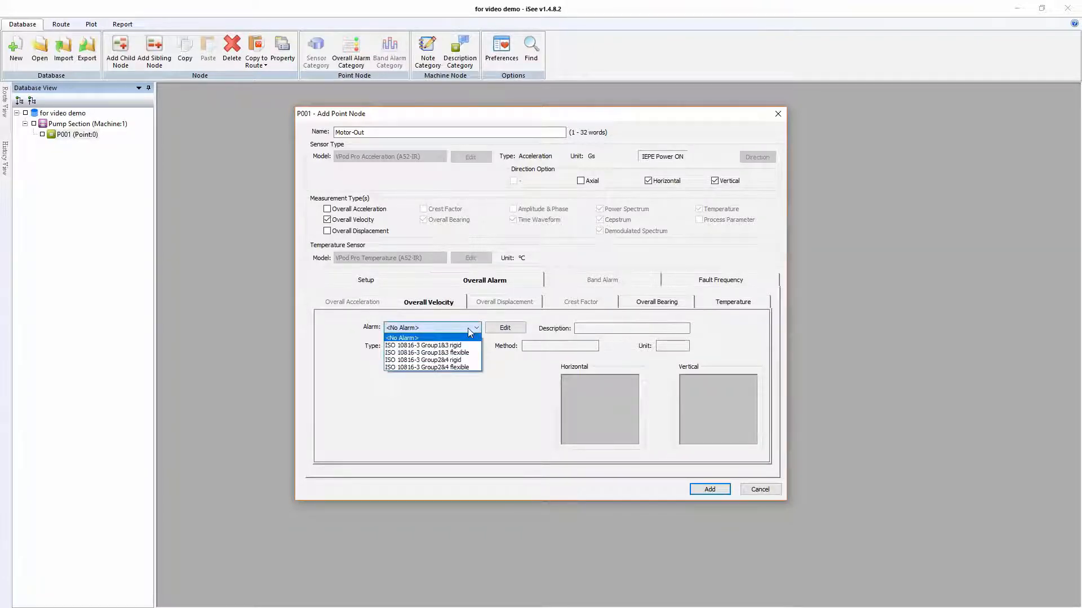
{"action": "left_click", "coordinate": [423, 346]}
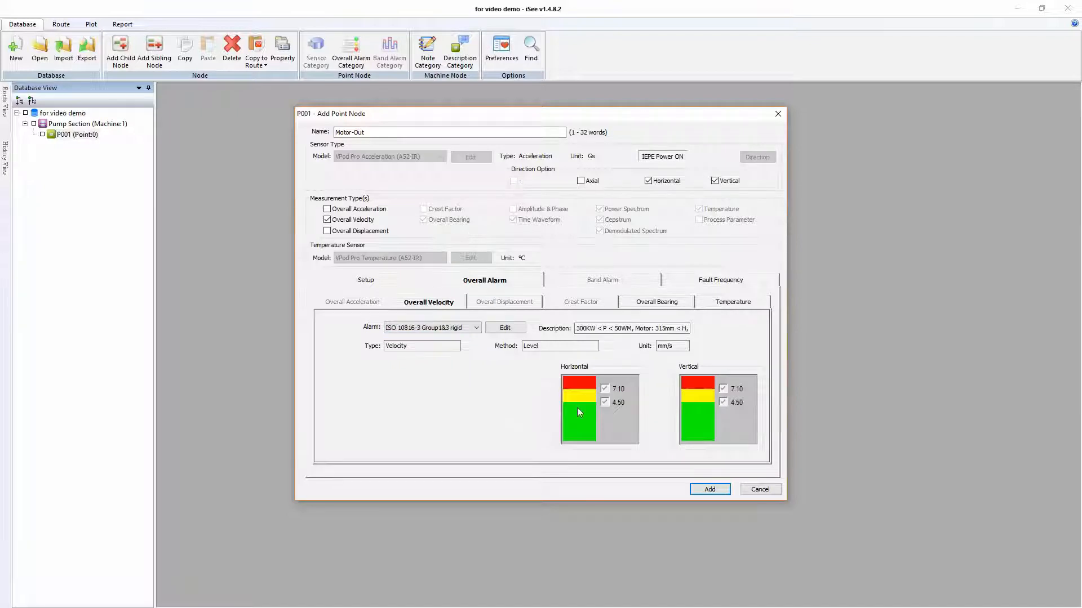
{"action": "left_click", "coordinate": [661, 306]}
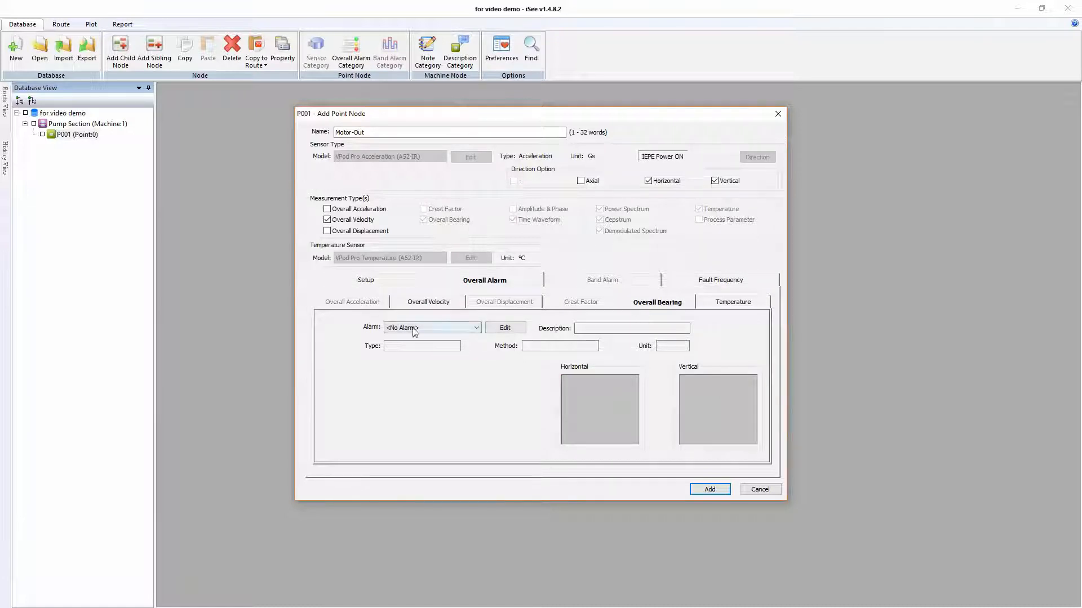
{"action": "left_click", "coordinate": [477, 327]}
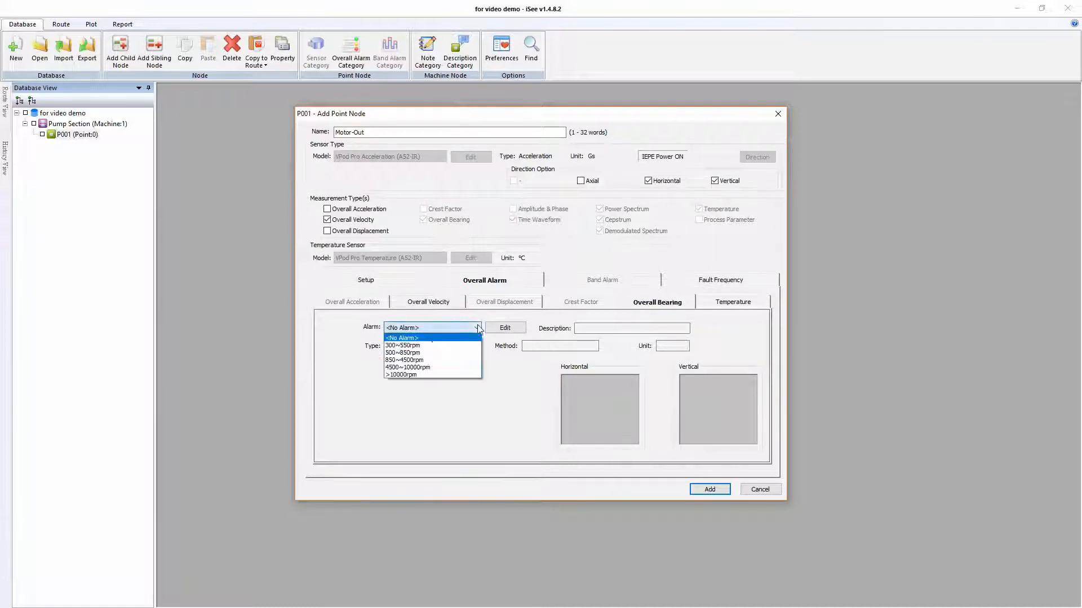
{"action": "left_click", "coordinate": [402, 361]}
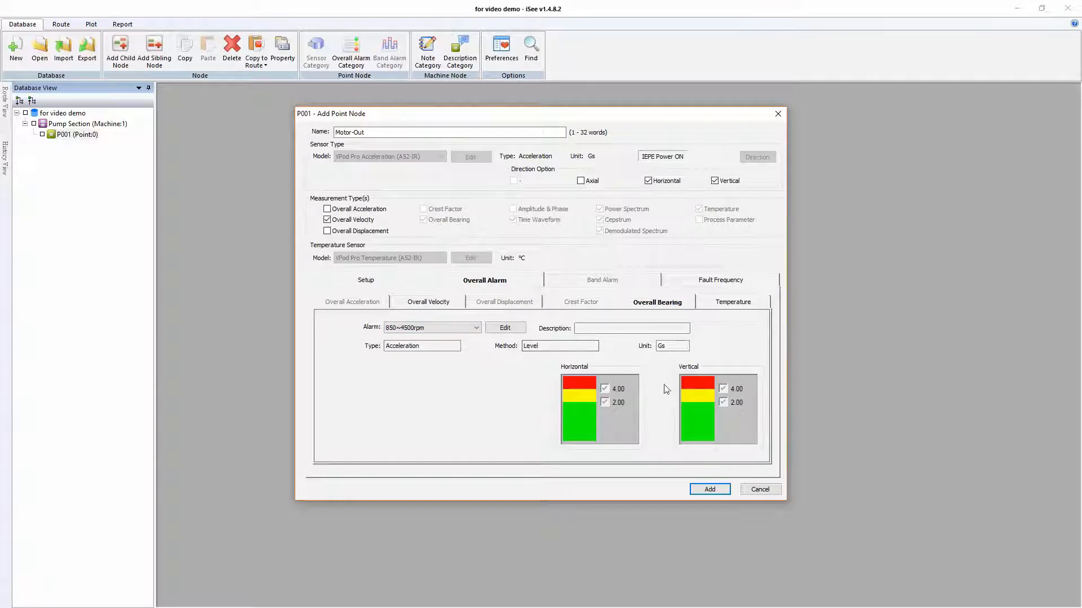
Start a new overall temperature alarm for the point and name it Temp 40-60.
{"action": "left_click", "coordinate": [722, 307]}
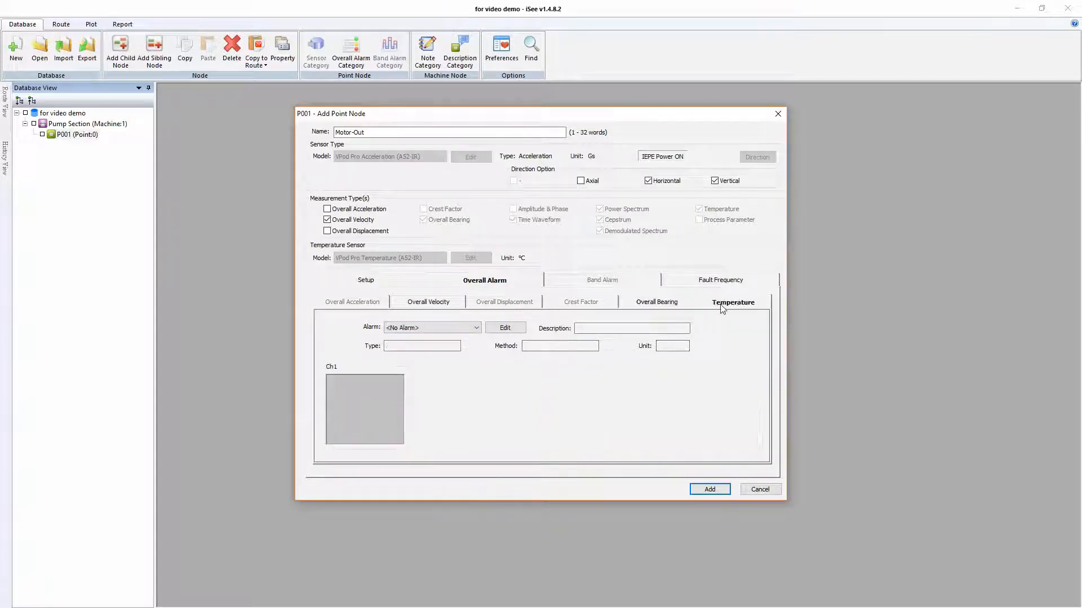
{"action": "left_click", "coordinate": [476, 328]}
{"action": "left_click", "coordinate": [416, 338]}
{"action": "left_click", "coordinate": [505, 327]}
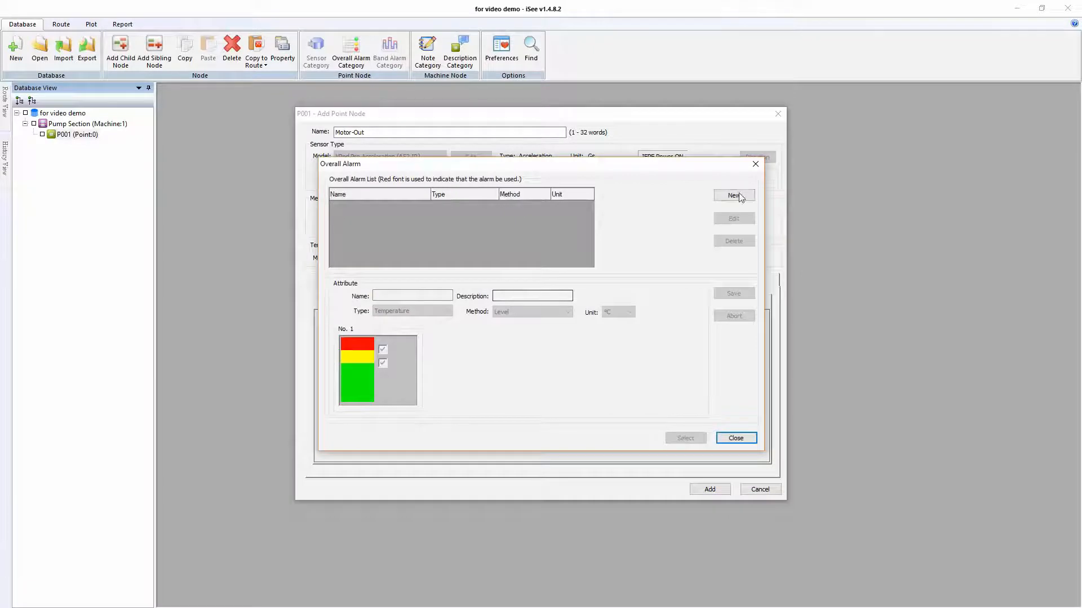
{"action": "left_click", "coordinate": [733, 196]}
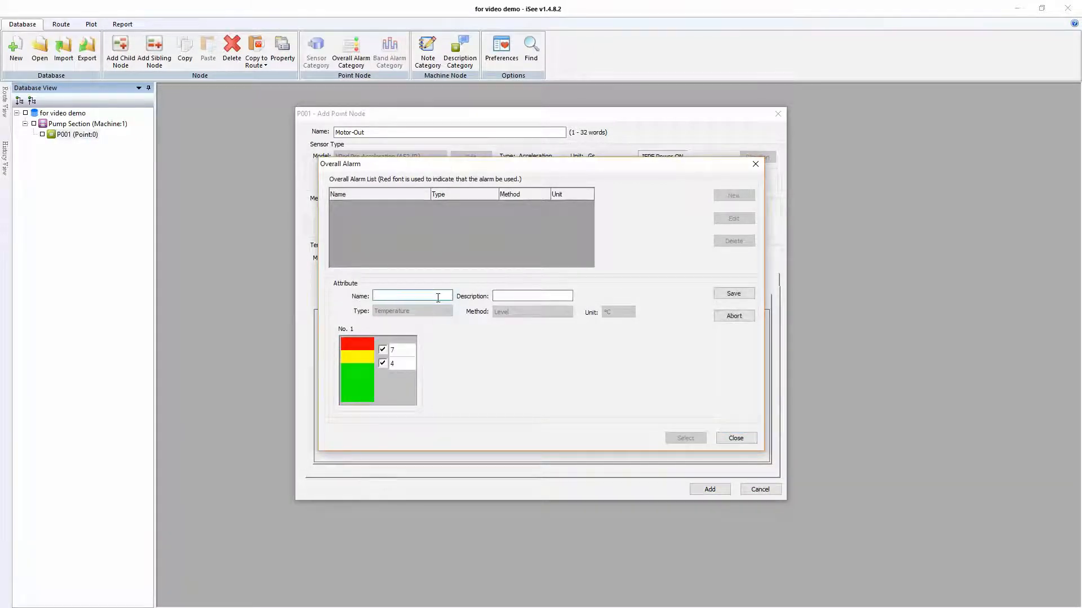
{"action": "type", "text": "Temp 40-60"}
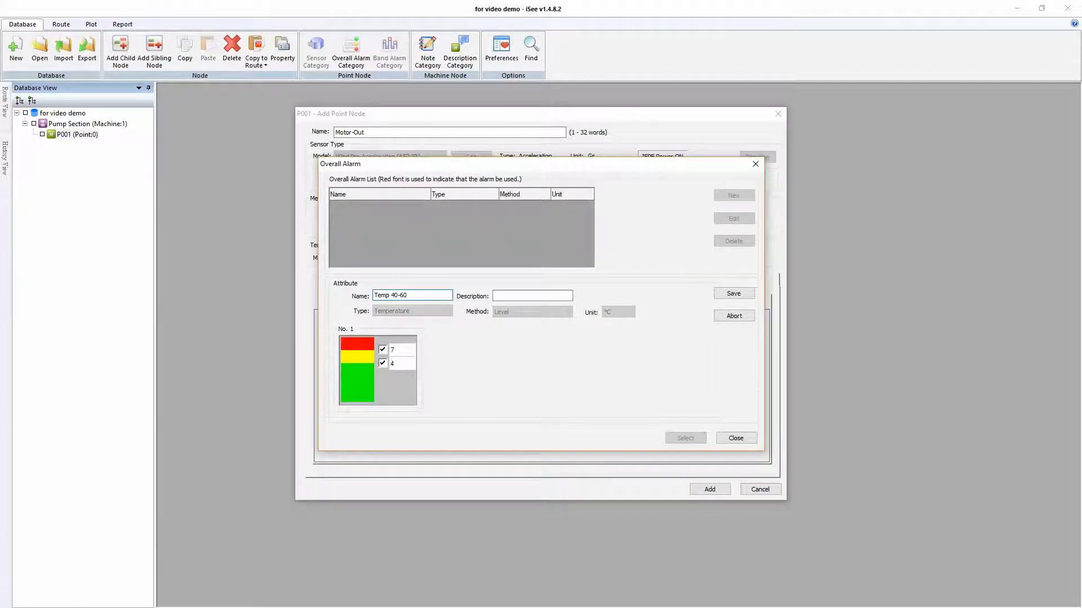
Save the temperature alarm with limits of 60 and 40 °C, and add the Motor-Out point with it assigned.
{"action": "left_click", "coordinate": [403, 352]}
{"action": "double_click", "coordinate": [404, 353]}
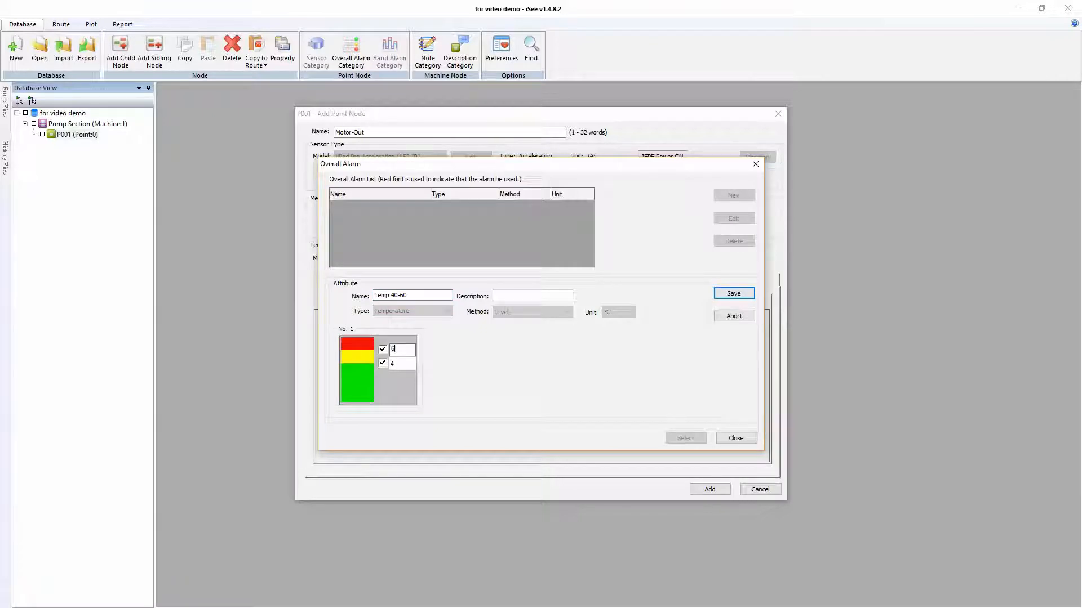
{"action": "left_click", "coordinate": [410, 365]}
{"action": "type", "text": "0"}
{"action": "left_click", "coordinate": [733, 294]}
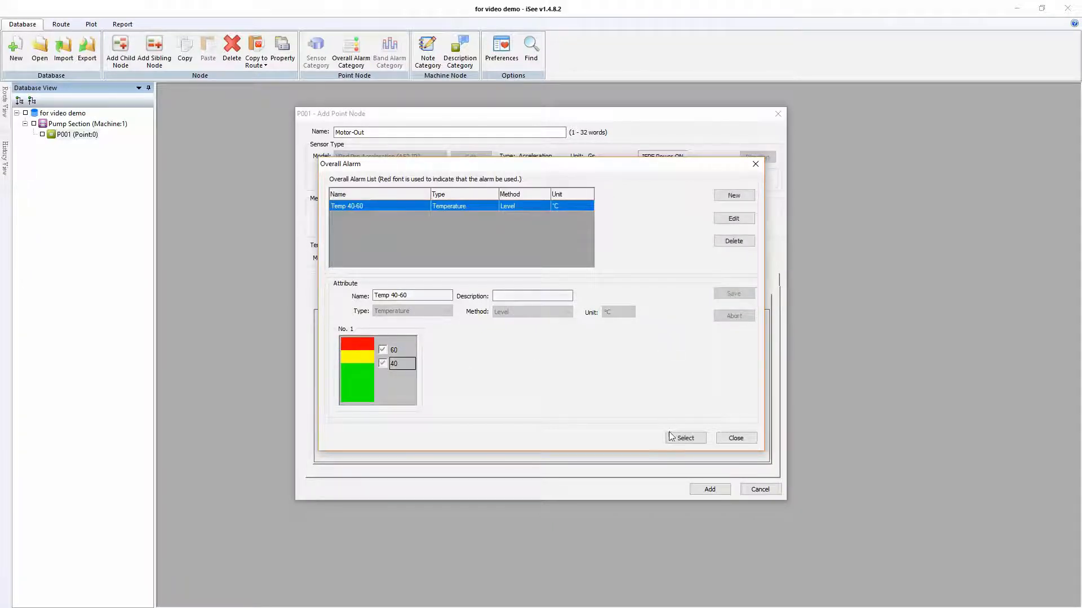
{"action": "left_click", "coordinate": [685, 438]}
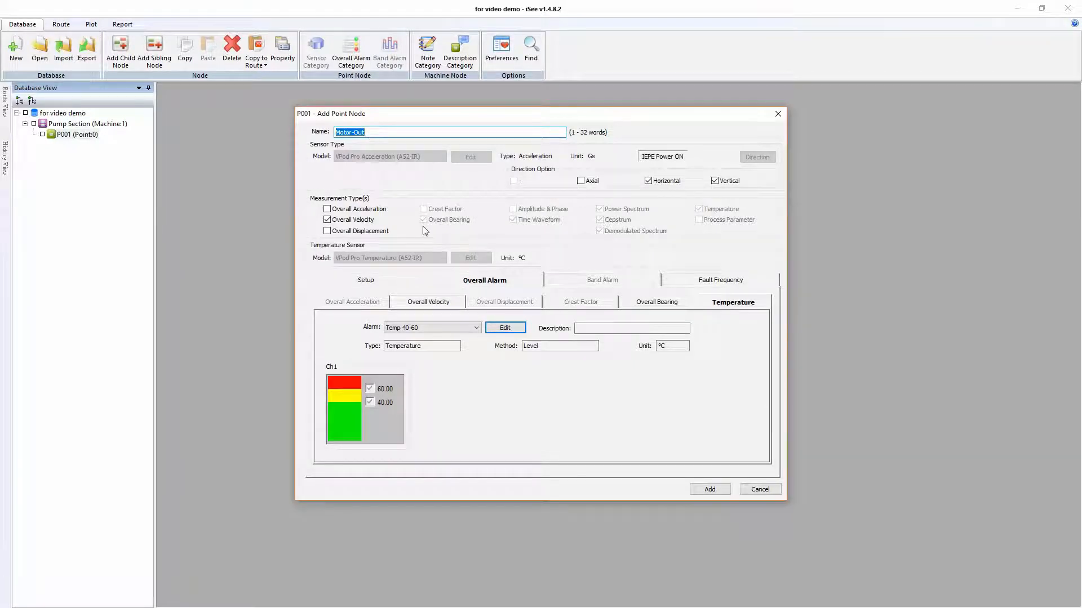
{"action": "left_click", "coordinate": [709, 489]}
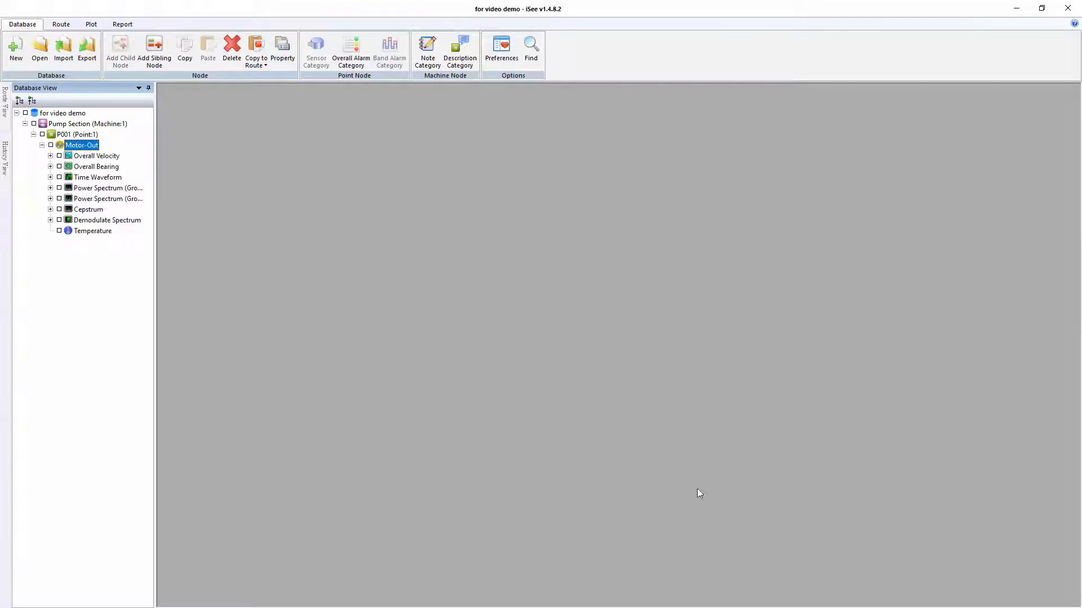
Duplicate the Motor-Out point within machine P001 and name the copy Motor-In.
{"action": "right_click", "coordinate": [79, 148]}
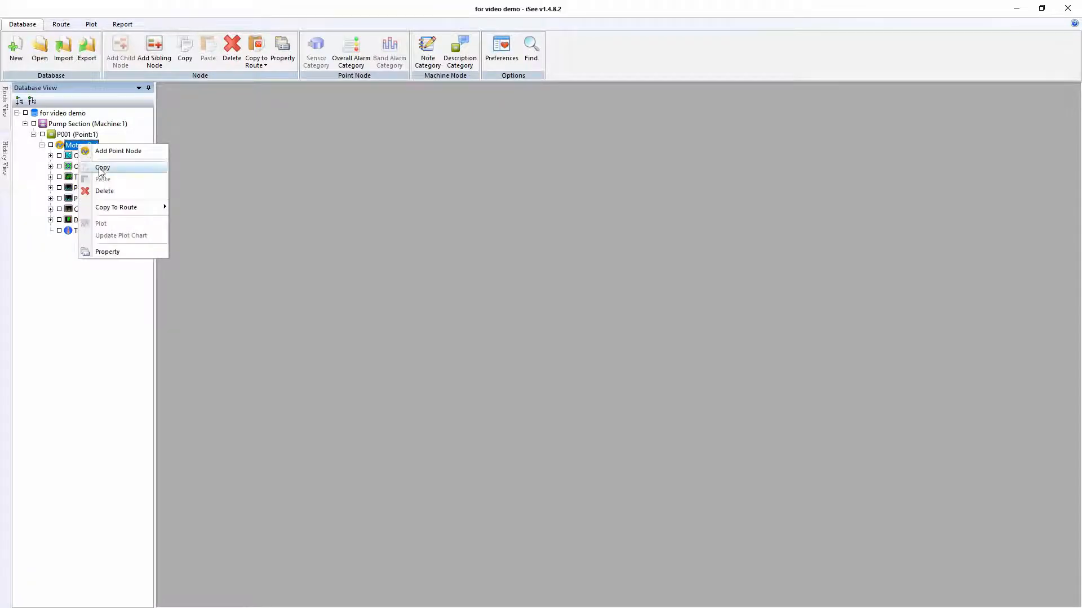
{"action": "left_click", "coordinate": [93, 166]}
{"action": "right_click", "coordinate": [77, 148]}
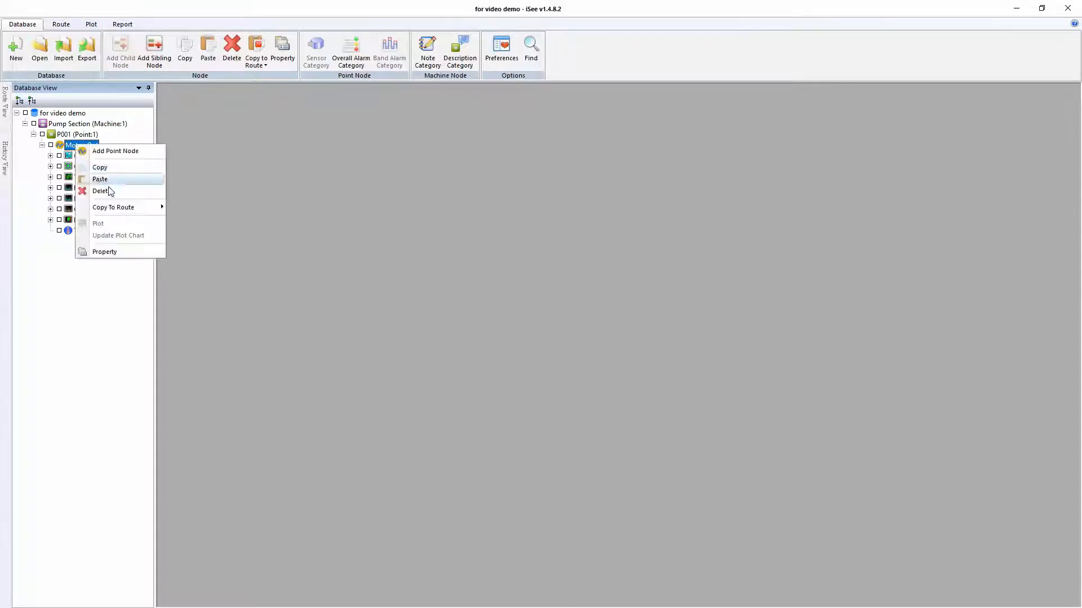
{"action": "left_click", "coordinate": [108, 191]}
{"action": "left_click", "coordinate": [465, 301]}
{"action": "left_click_drag", "start_coordinate": [472, 303], "coordinate": [515, 301]}
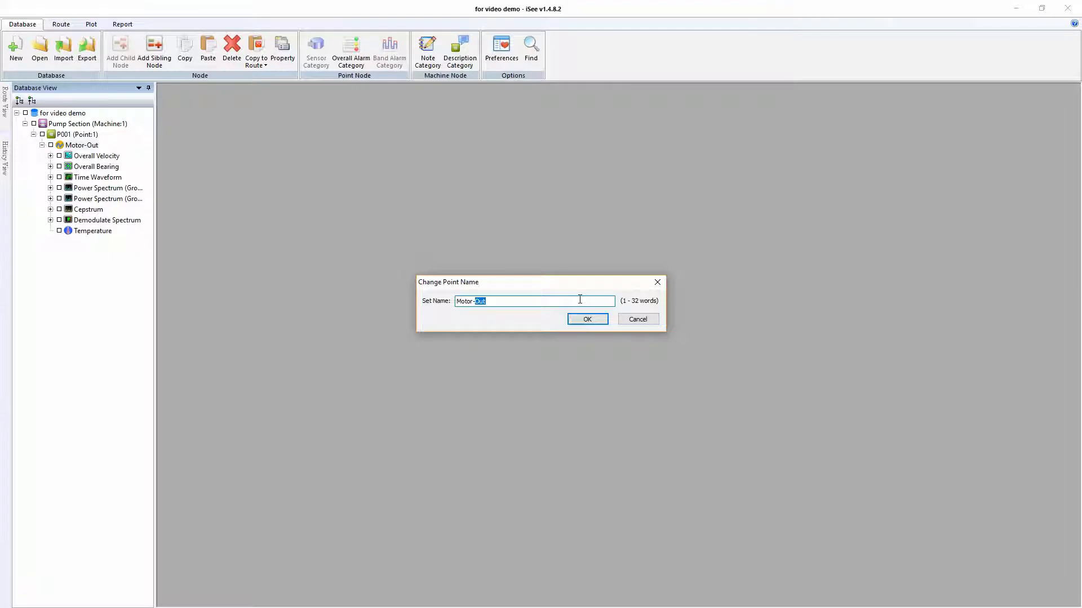
{"action": "type", "text": "In"}
{"action": "left_click", "coordinate": [583, 321]}
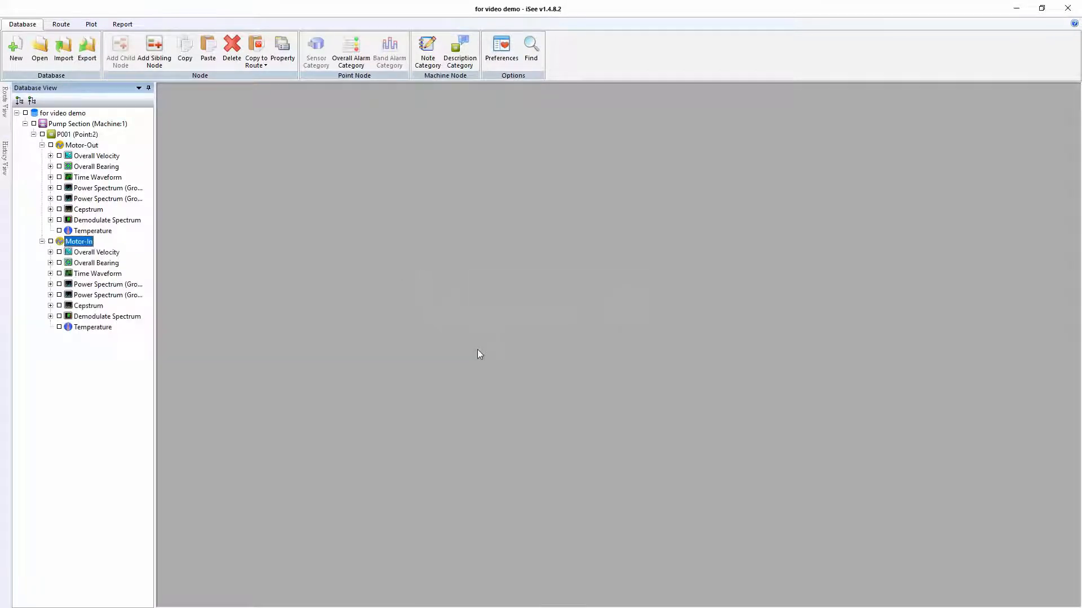
Enable the Axial direction for the Motor-In point and save its properties.
{"action": "right_click", "coordinate": [78, 241]}
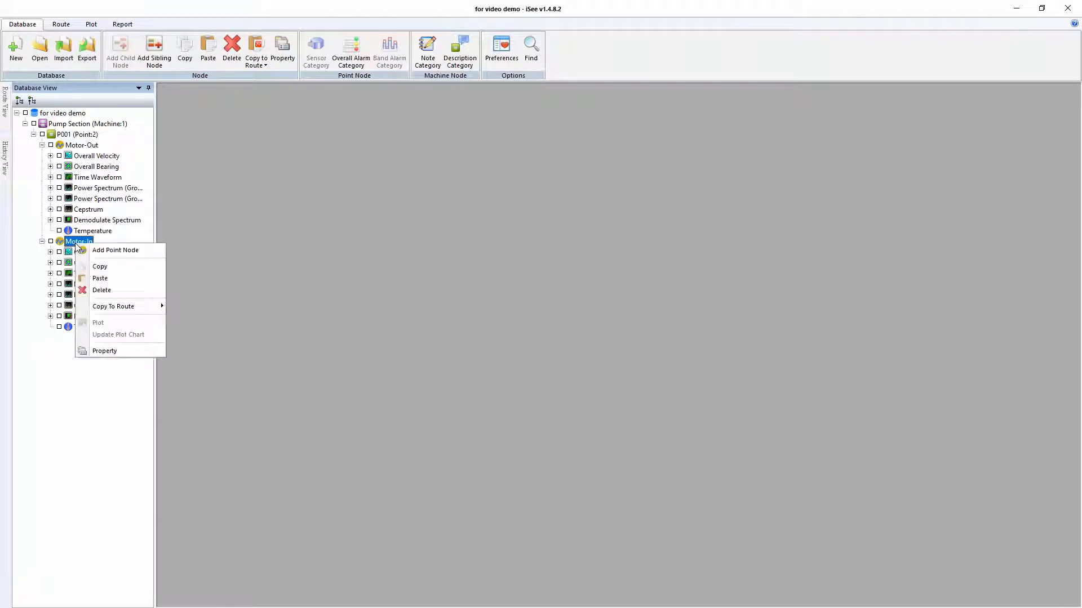
{"action": "left_click", "coordinate": [120, 353]}
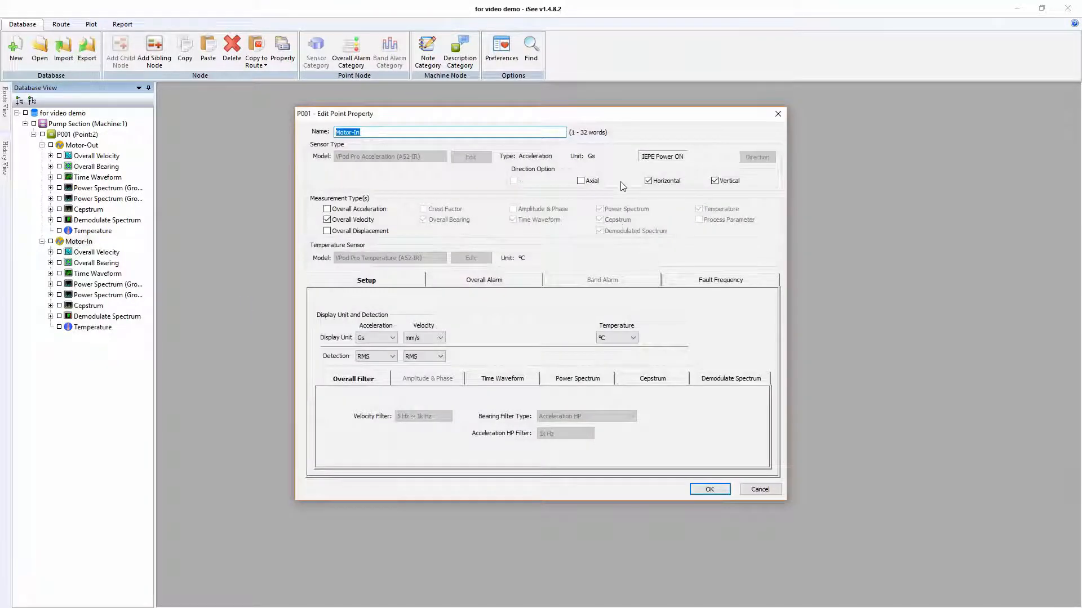
{"action": "left_click", "coordinate": [580, 181]}
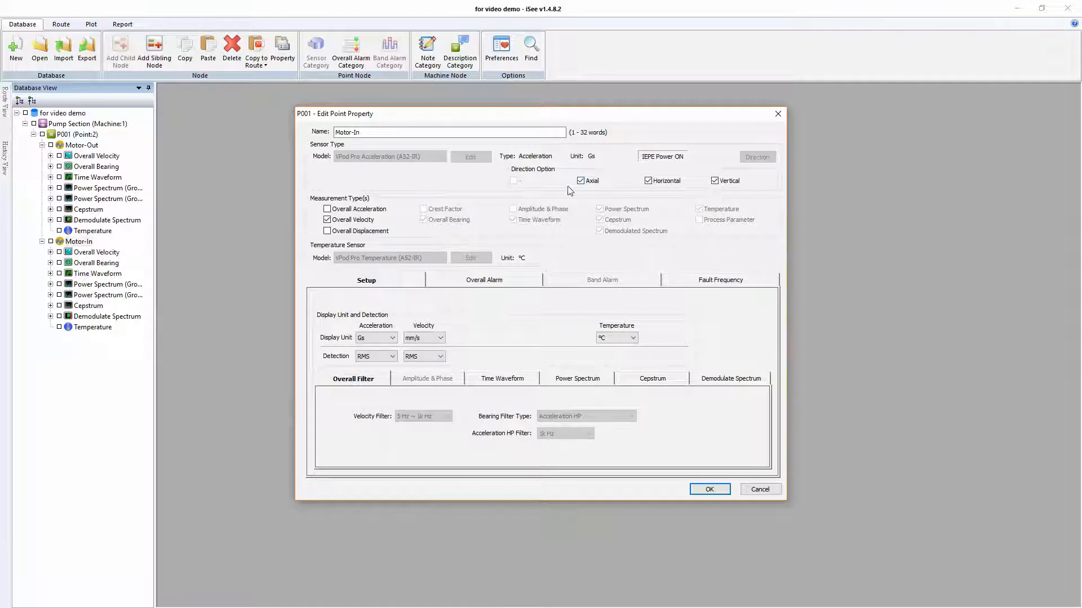
{"action": "left_click", "coordinate": [709, 490]}
{"action": "left_click", "coordinate": [579, 336]}
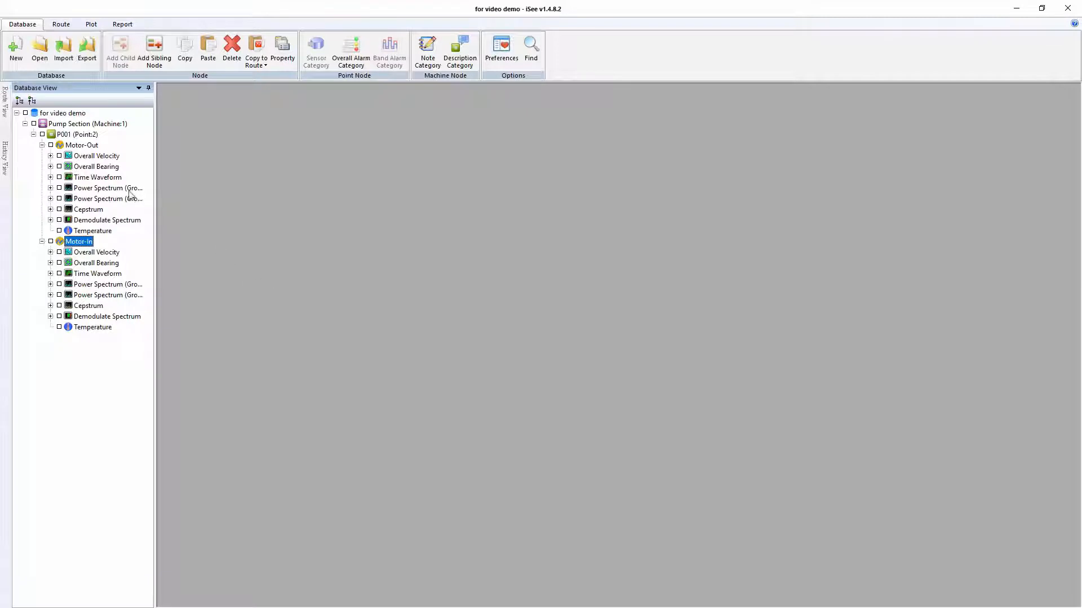
Duplicate the Motor-Out point within machine P001 and name the copy Pump-Out.
{"action": "left_click", "coordinate": [84, 146]}
{"action": "right_click", "coordinate": [84, 147]}
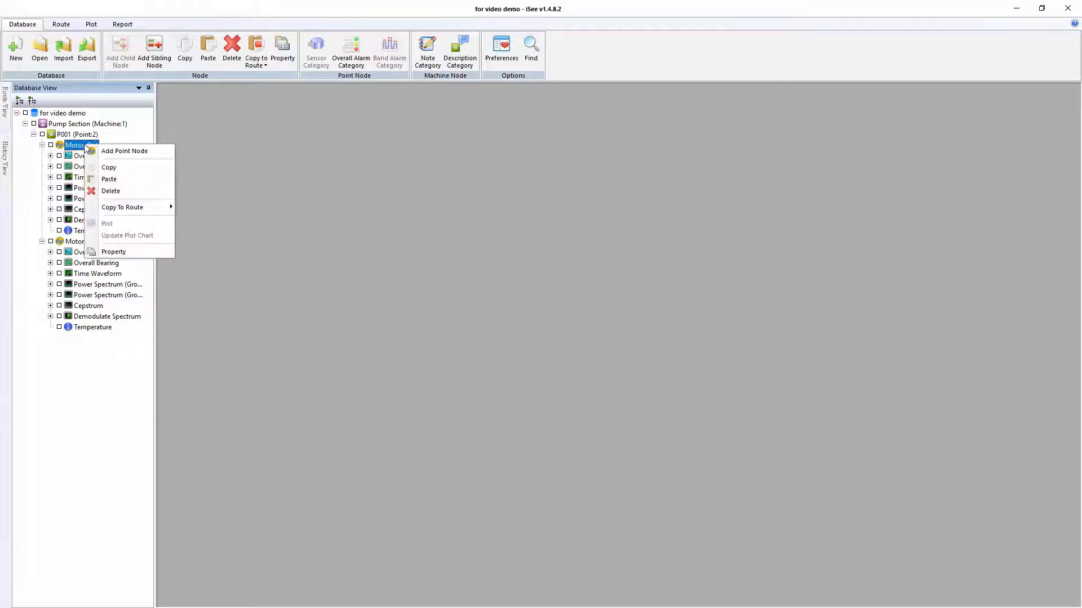
{"action": "left_click", "coordinate": [108, 166]}
{"action": "right_click", "coordinate": [88, 149]}
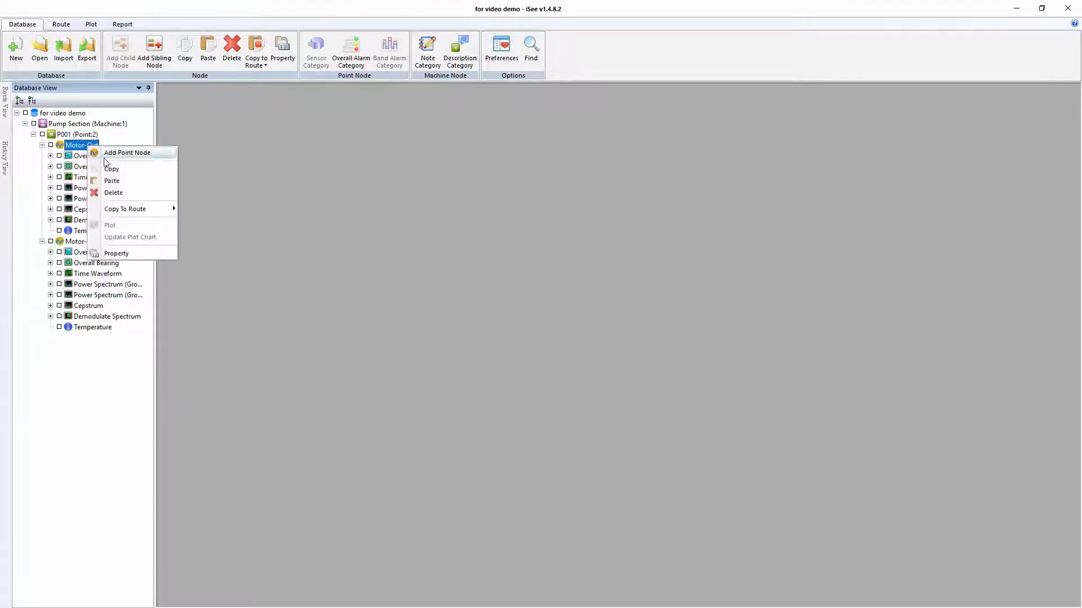
{"action": "left_click", "coordinate": [109, 178]}
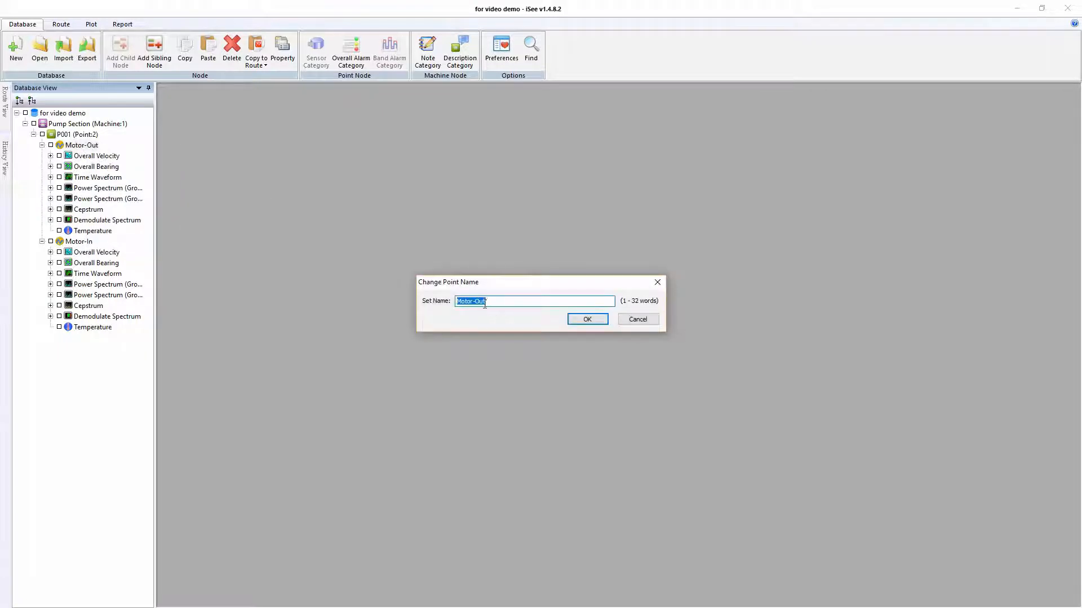
{"action": "left_click_drag", "start_coordinate": [473, 301], "coordinate": [455, 293]}
{"action": "type", "text": "Pump"}
{"action": "left_click", "coordinate": [586, 321]}
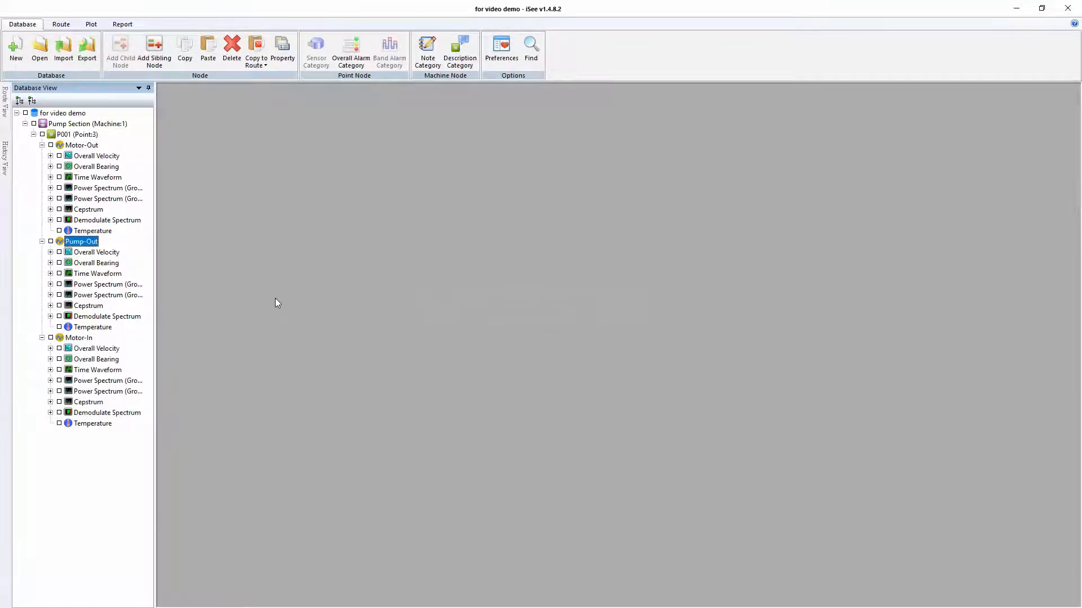
Duplicate the Motor-In point within machine P001 and name the copy Pump-In.
{"action": "left_click", "coordinate": [80, 340]}
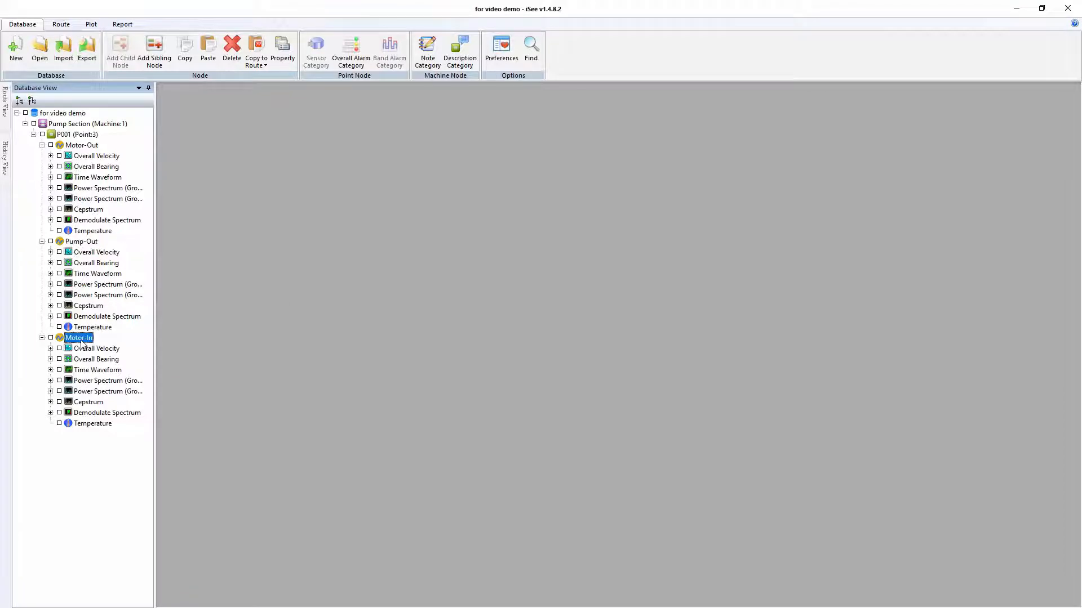
{"action": "right_click", "coordinate": [78, 341]}
{"action": "left_click", "coordinate": [119, 368]}
{"action": "right_click", "coordinate": [84, 342]}
{"action": "left_click", "coordinate": [122, 379]}
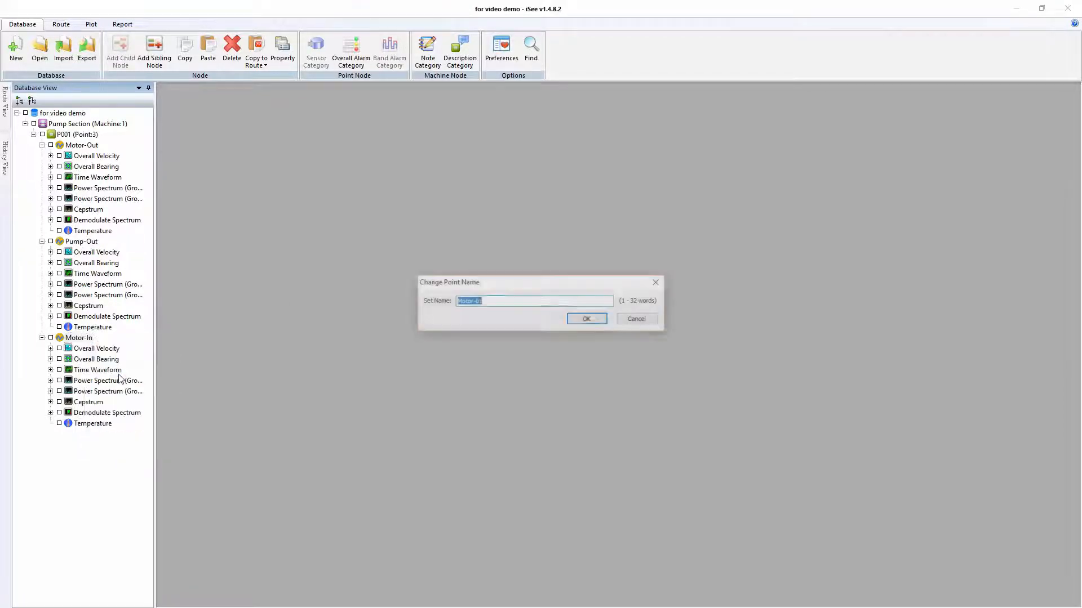
{"action": "left_click", "coordinate": [486, 301]}
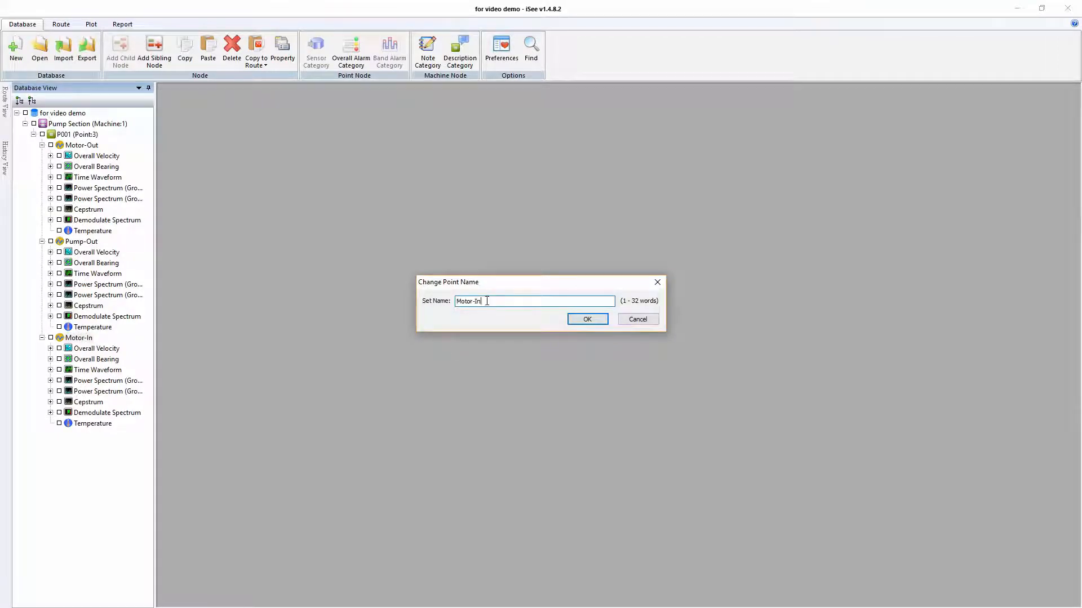
{"action": "double_click", "coordinate": [465, 301]}
{"action": "type", "text": "Pump"}
{"action": "left_click", "coordinate": [589, 320]}
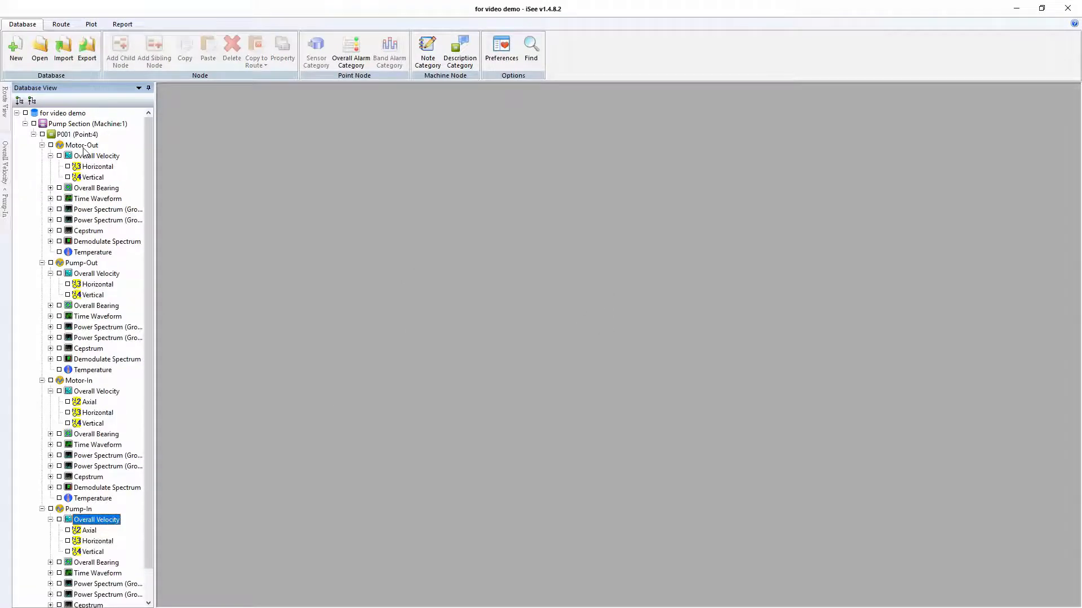
Rearrange P001's measurement points into the order Motor-Out, Motor-In, Pump-In, Pump-Out.
{"action": "left_click", "coordinate": [83, 146]}
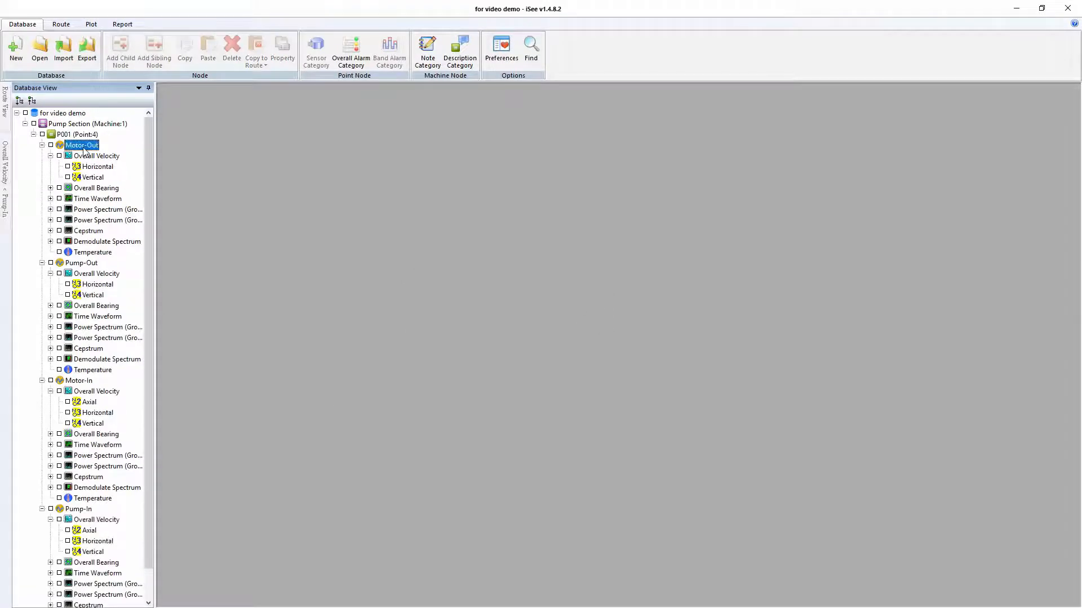
{"action": "left_click", "coordinate": [89, 265]}
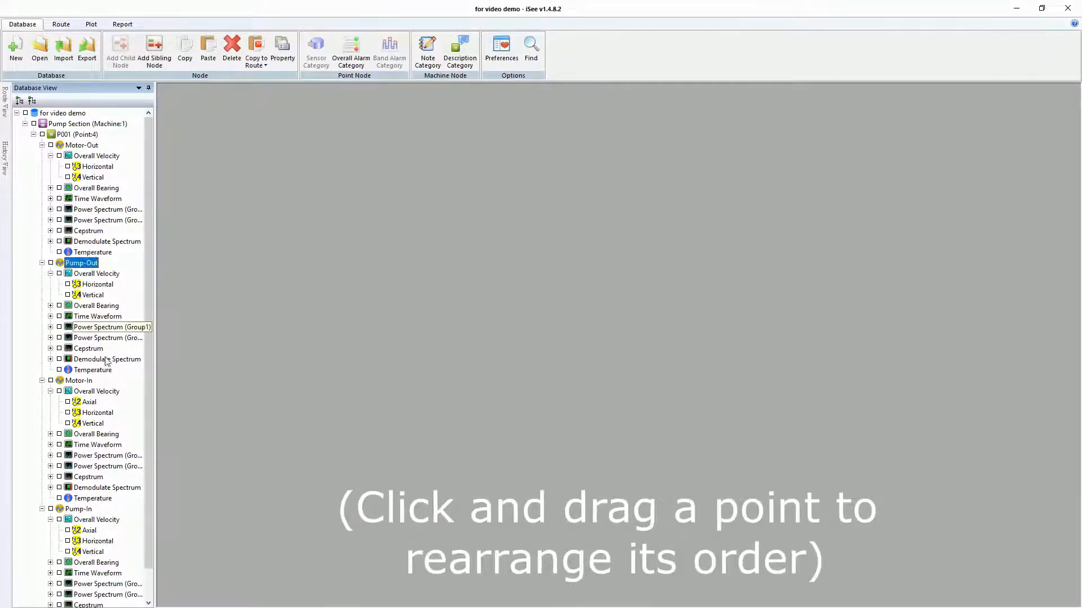
{"action": "left_click_drag", "start_coordinate": [83, 386], "coordinate": [94, 148]}
{"action": "left_click", "coordinate": [93, 148]}
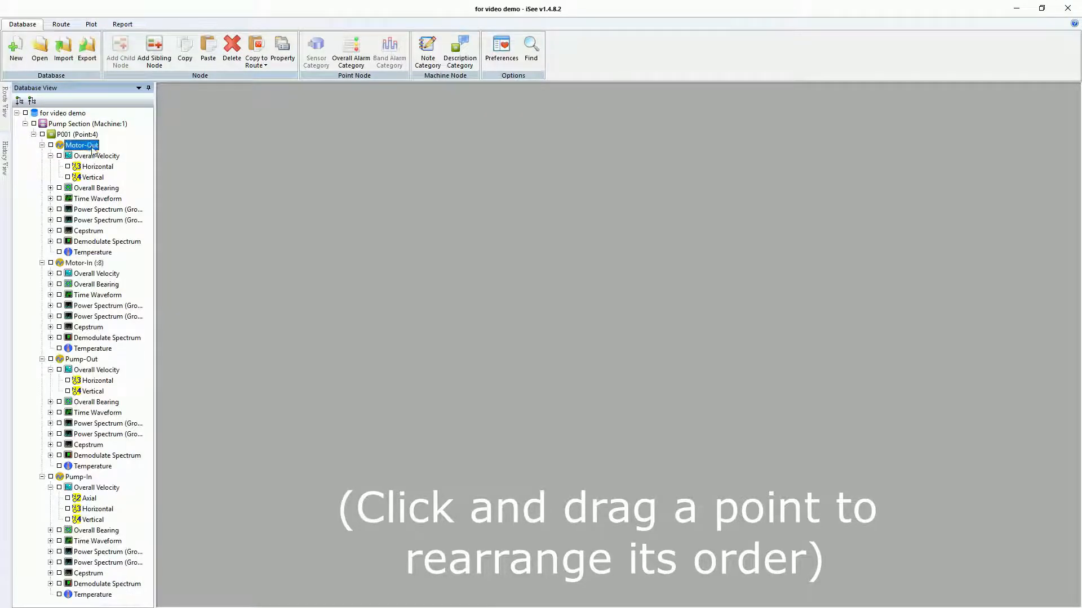
{"action": "left_click", "coordinate": [93, 264]}
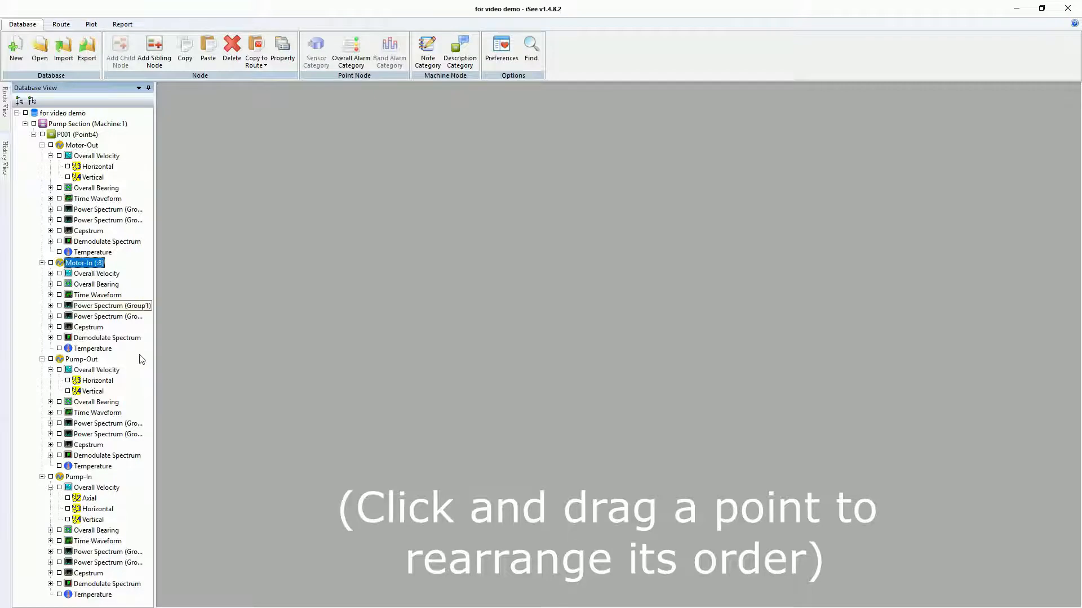
{"action": "left_click", "coordinate": [93, 360]}
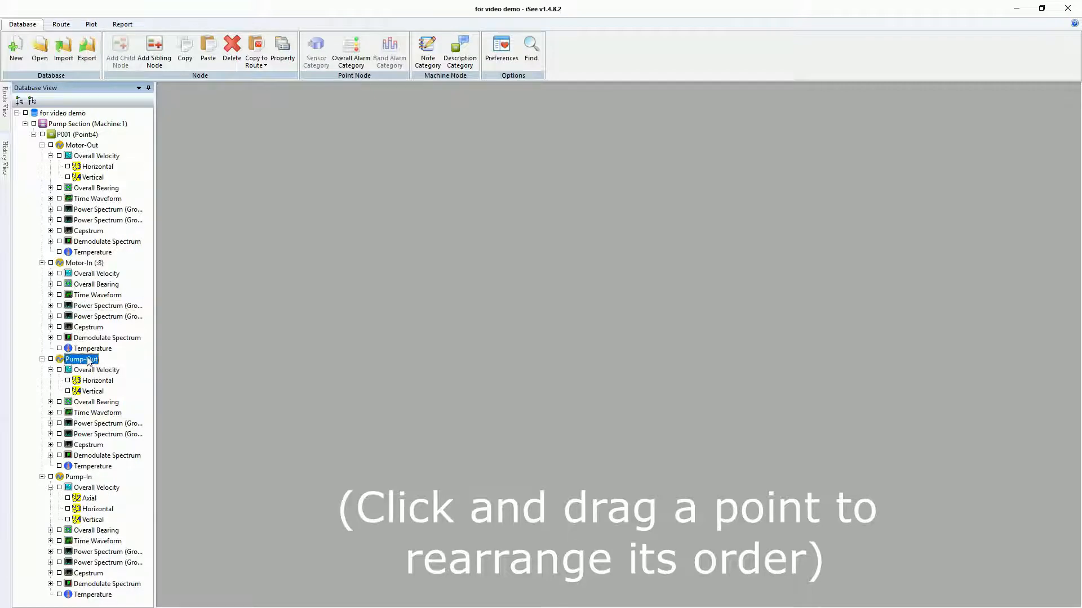
Duplicate machine P001 with its points as a new machine named P002, and collapse the copy in the tree.
{"action": "double_click", "coordinate": [85, 135]}
{"action": "right_click", "coordinate": [86, 139]}
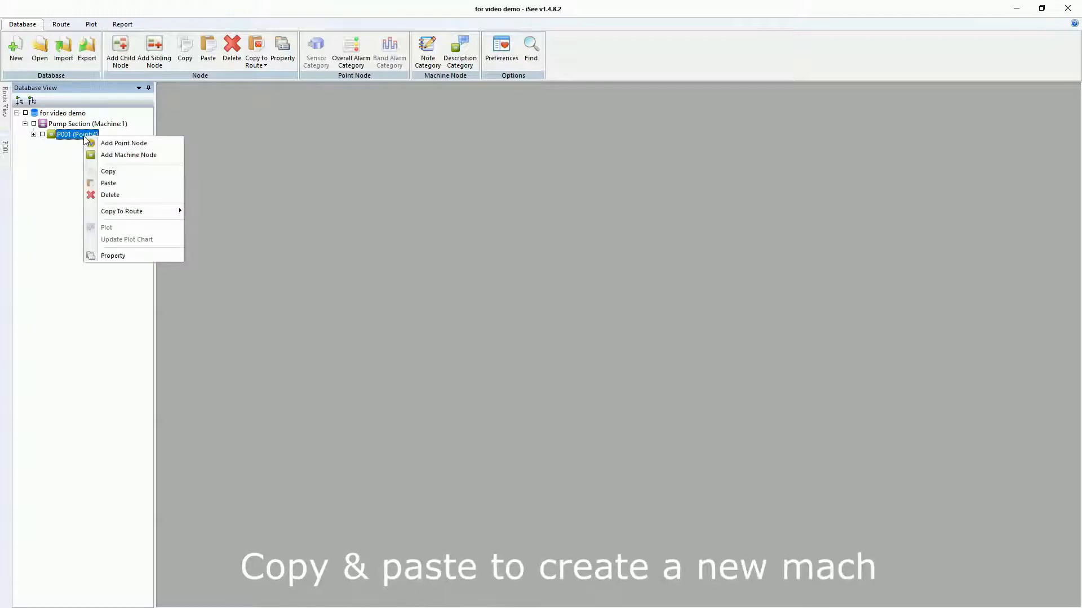
{"action": "left_click", "coordinate": [109, 171]}
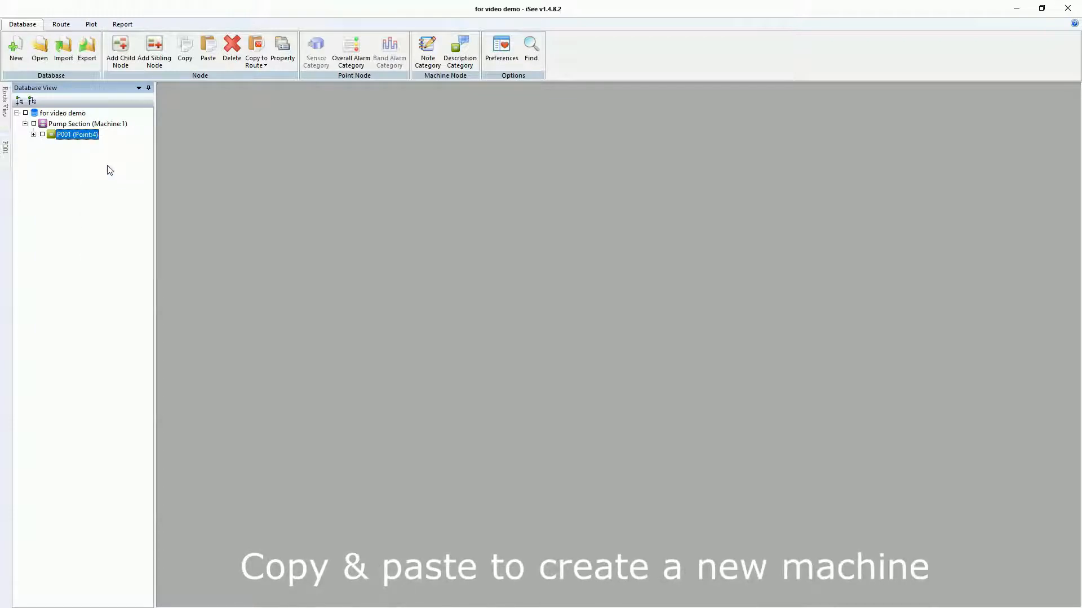
{"action": "right_click", "coordinate": [73, 136]}
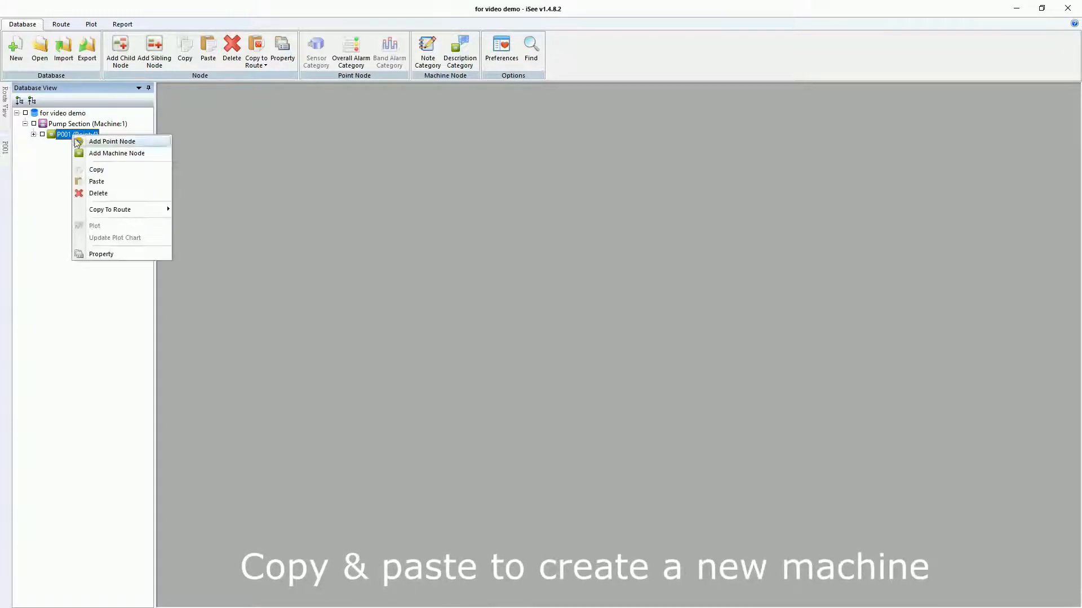
{"action": "left_click", "coordinate": [104, 185]}
{"action": "left_click_drag", "start_coordinate": [469, 301], "coordinate": [569, 301]}
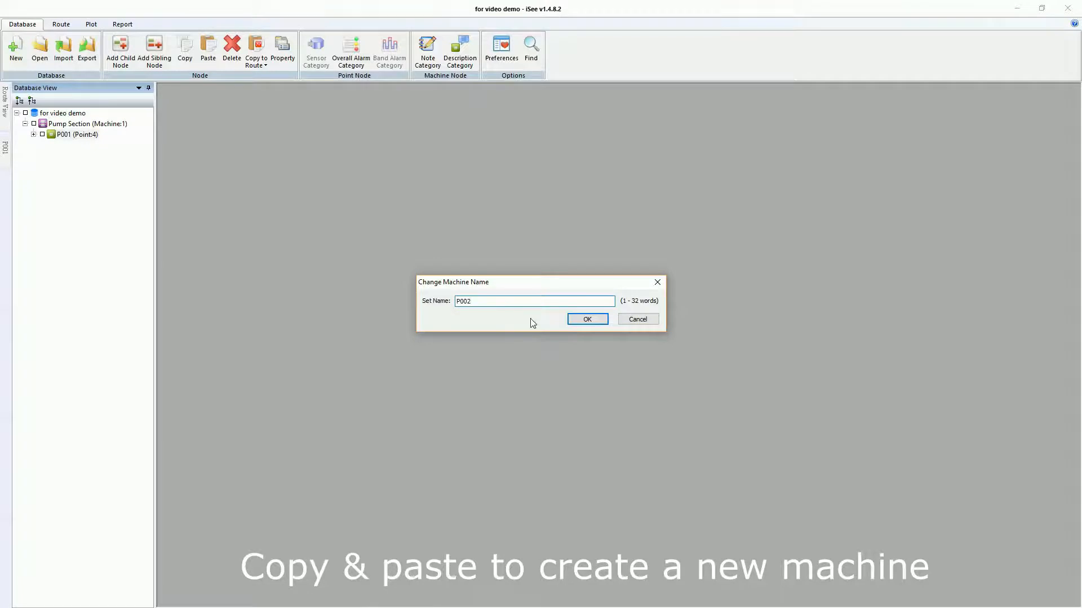
{"action": "left_click", "coordinate": [586, 319]}
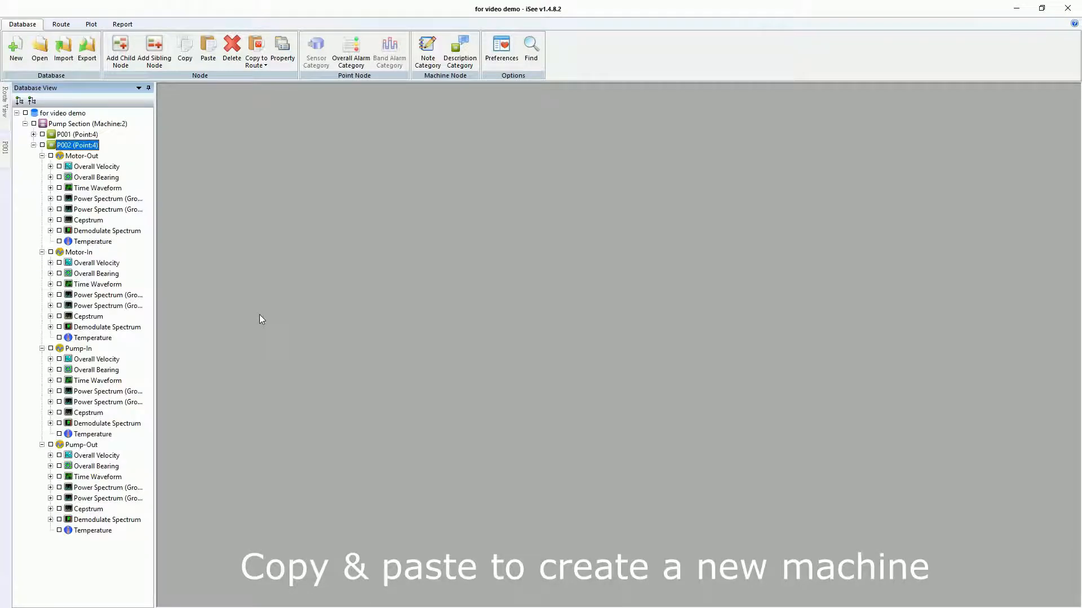
{"action": "left_click", "coordinate": [40, 156]}
{"action": "left_click", "coordinate": [33, 145]}
{"action": "right_click", "coordinate": [75, 149]}
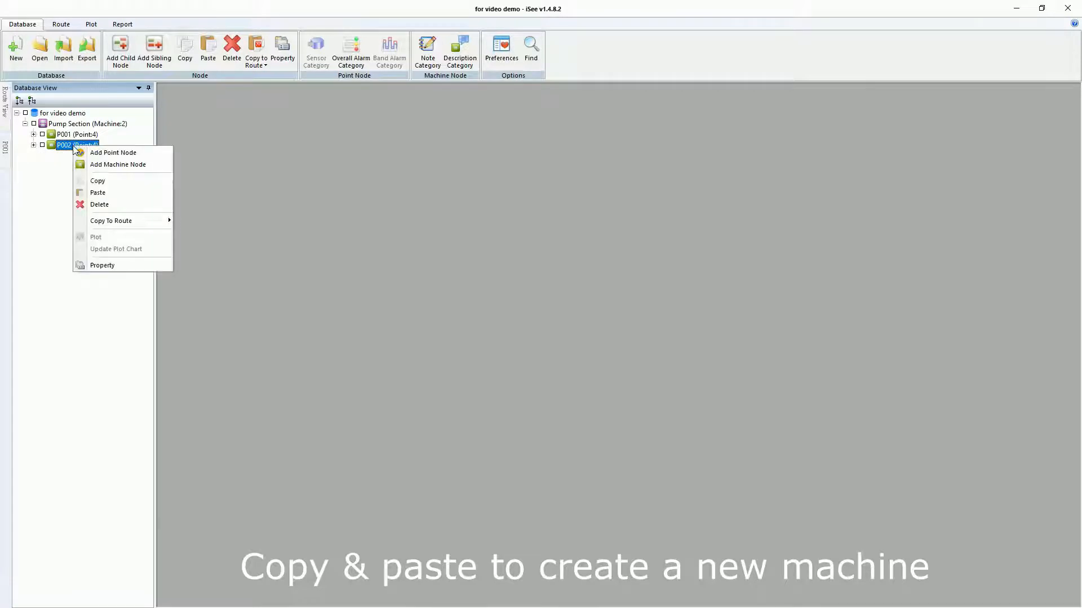
{"action": "left_click", "coordinate": [43, 168]}
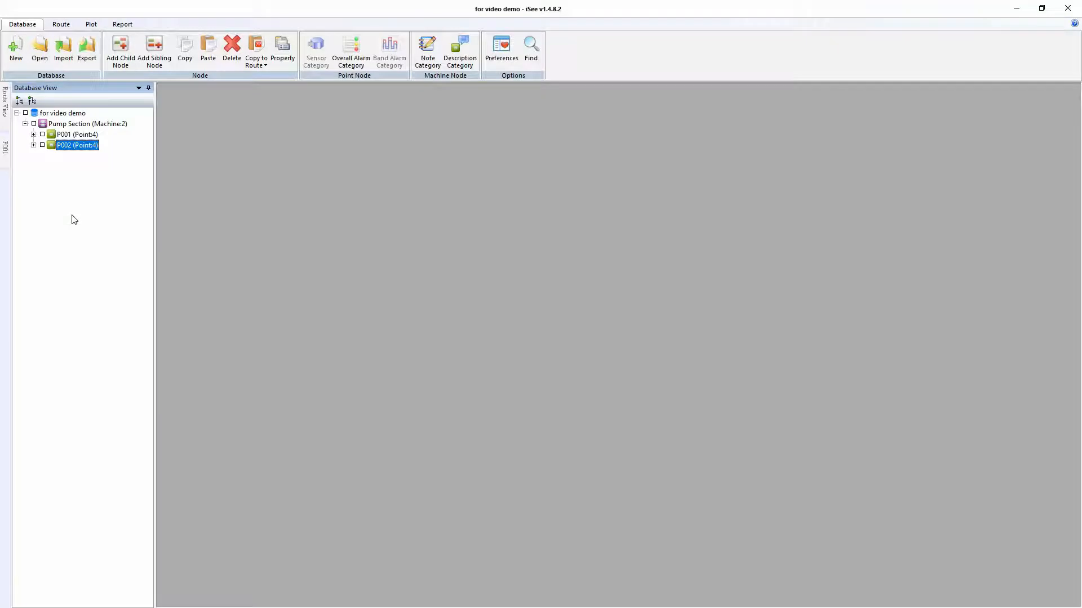
{"action": "left_click", "coordinate": [33, 135]}
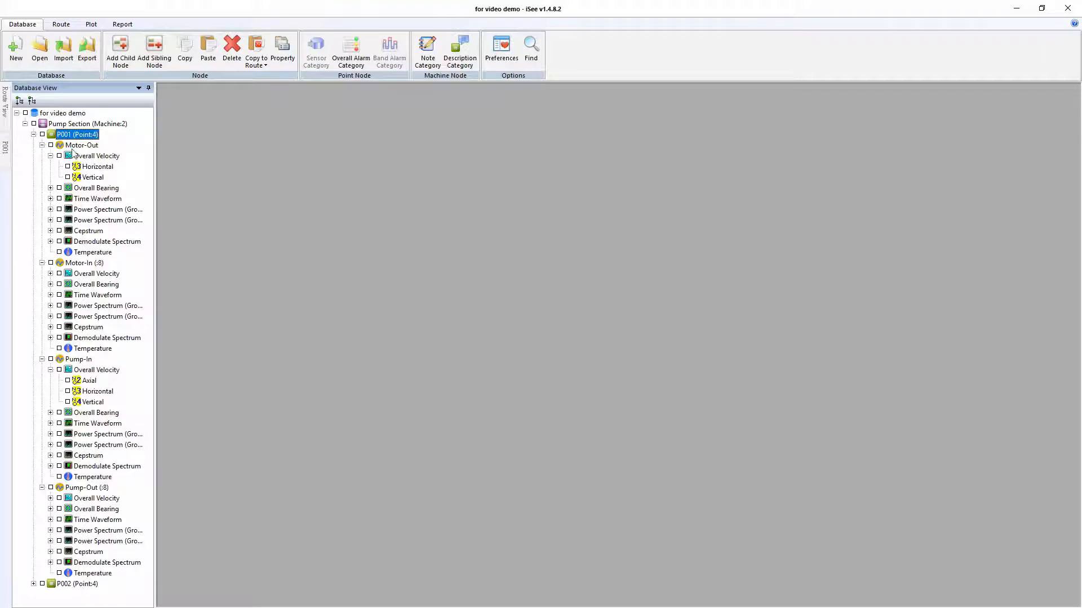
Copy all points of the Pump Section train to a new route named Video demo, and open the route view.
{"action": "left_click", "coordinate": [102, 124]}
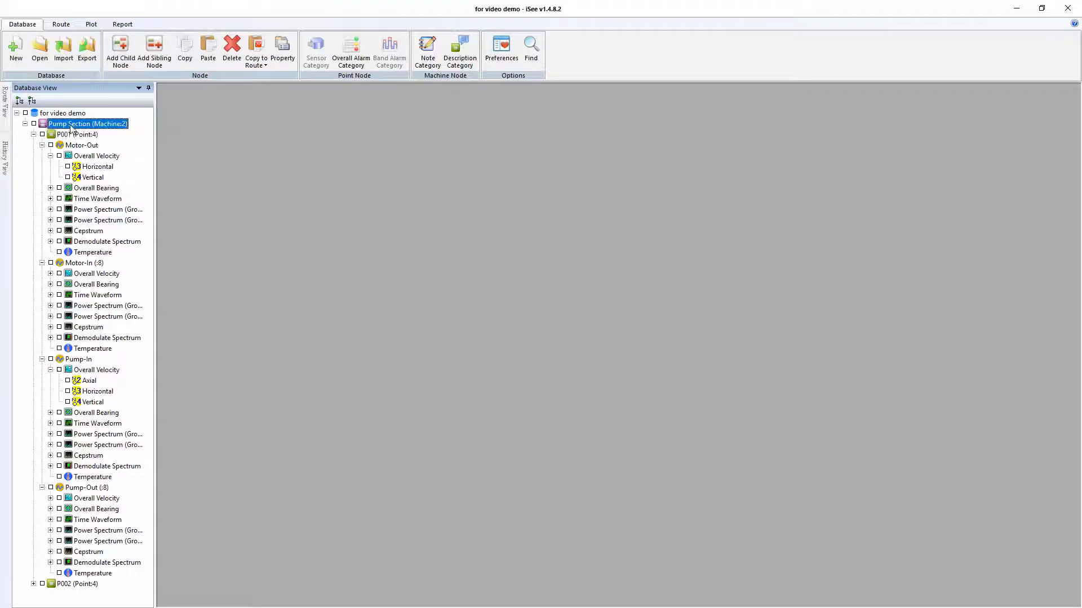
{"action": "right_click", "coordinate": [115, 127]}
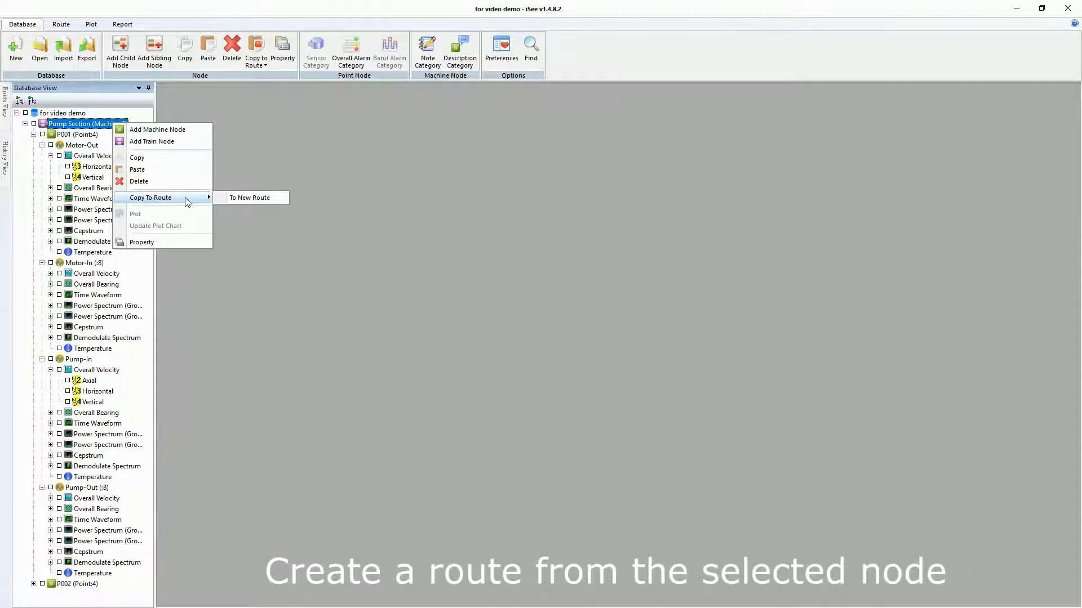
{"action": "left_click", "coordinate": [255, 197]}
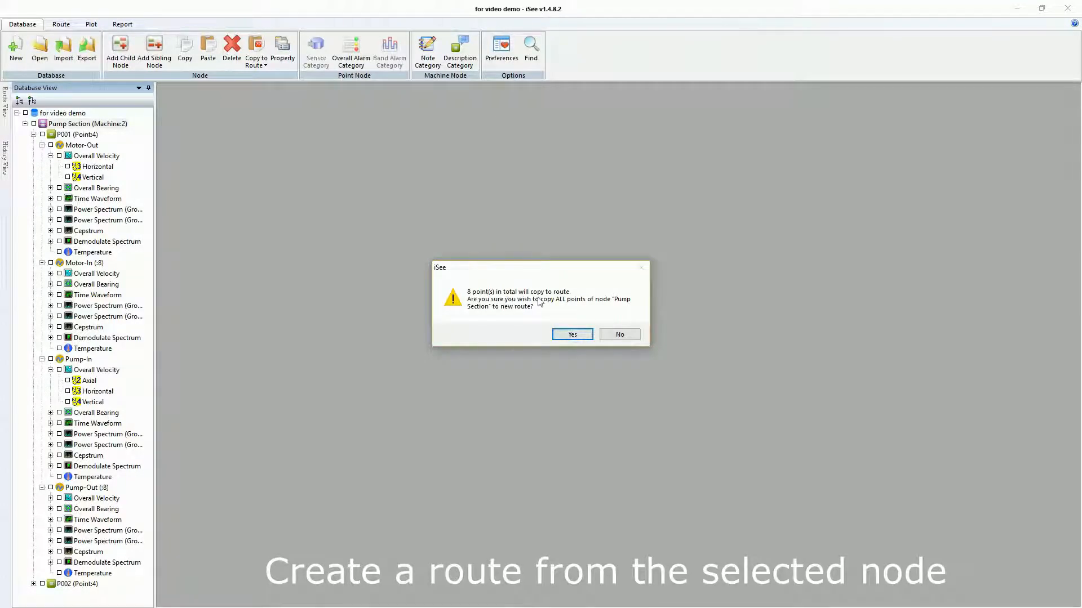
{"action": "left_click", "coordinate": [570, 335]}
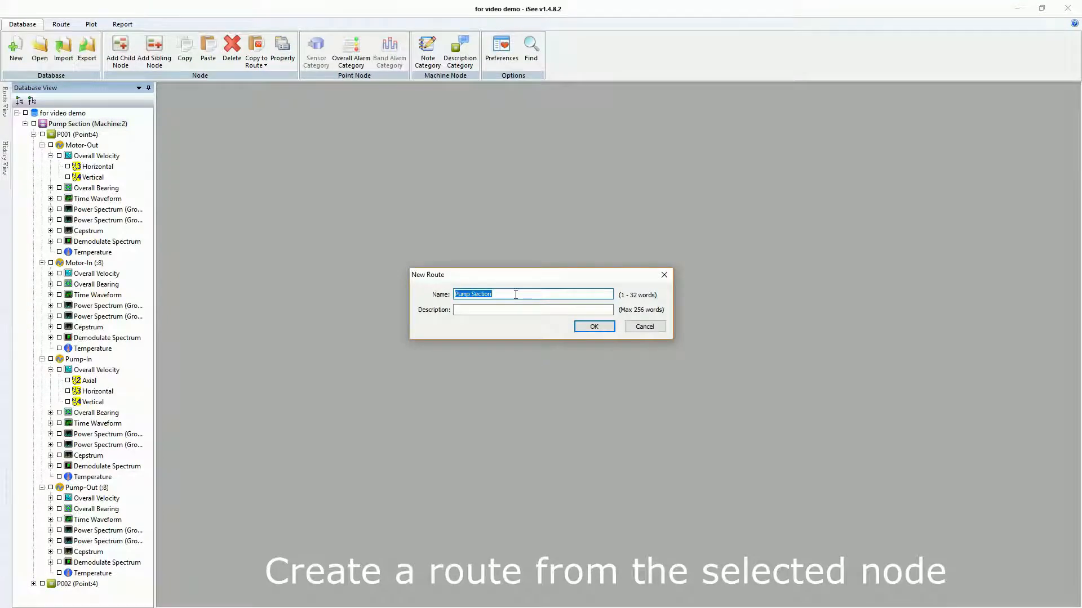
{"action": "type", "text": "Video demo"}
{"action": "left_click", "coordinate": [583, 325]}
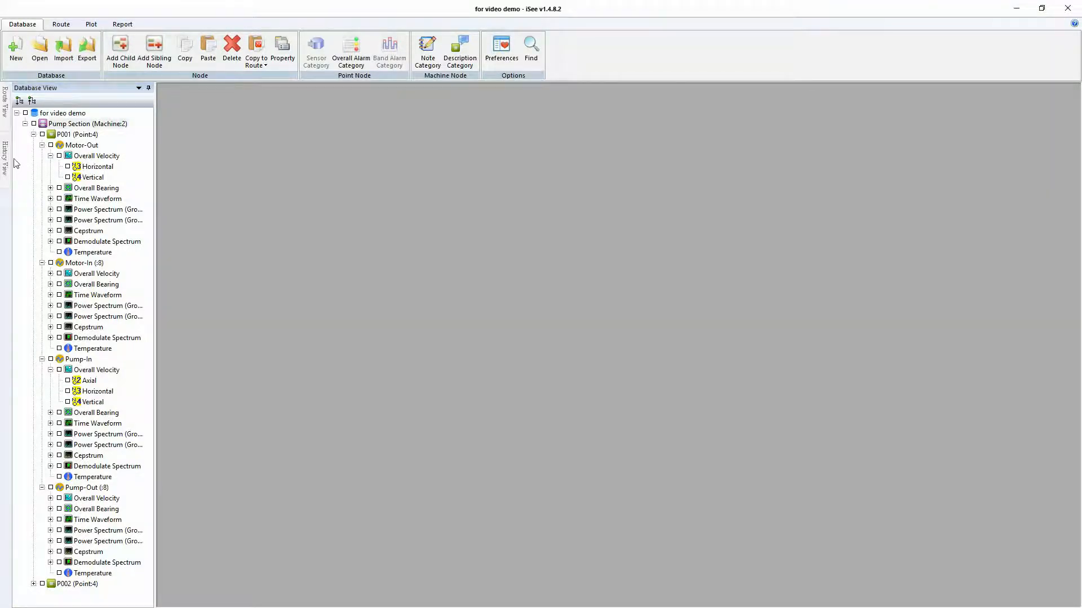
{"action": "left_click", "coordinate": [5, 98]}
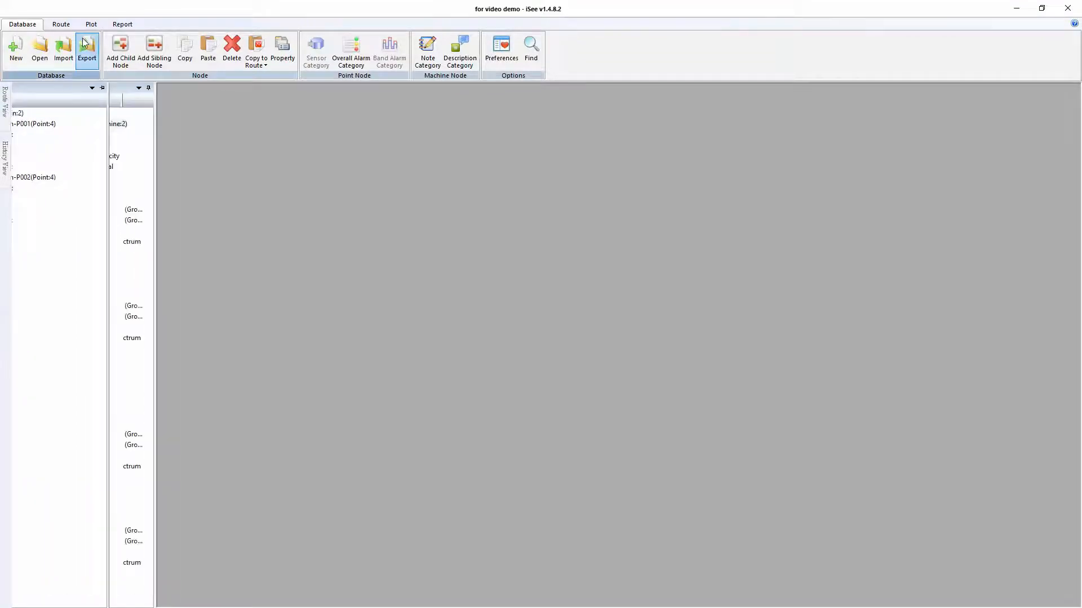
Download the Video demo route from the PC to the connected vPod Pro device.
{"action": "left_click", "coordinate": [62, 24]}
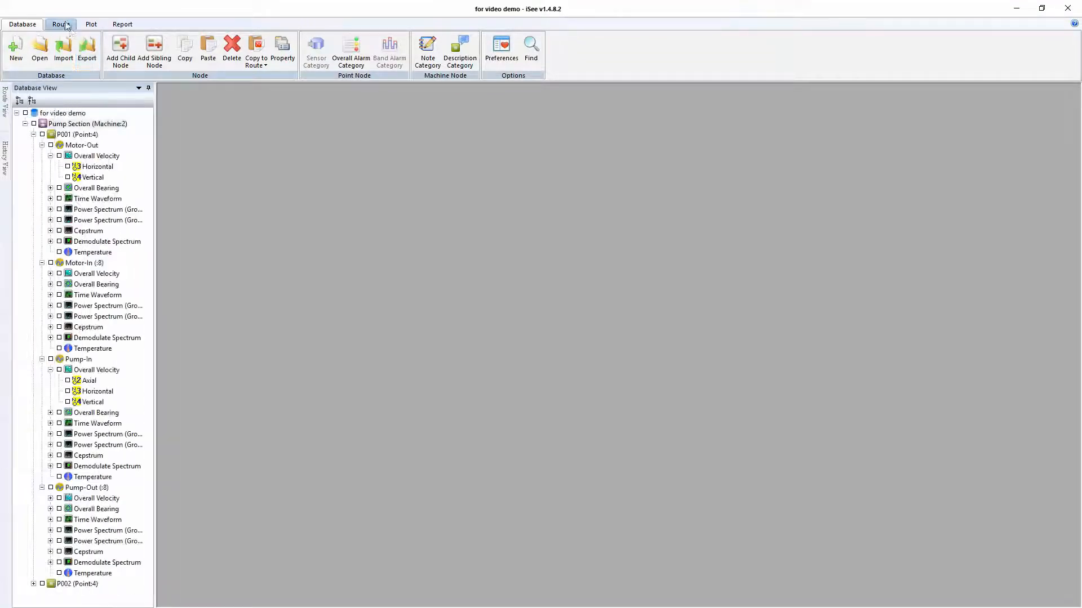
{"action": "left_click", "coordinate": [6, 104]}
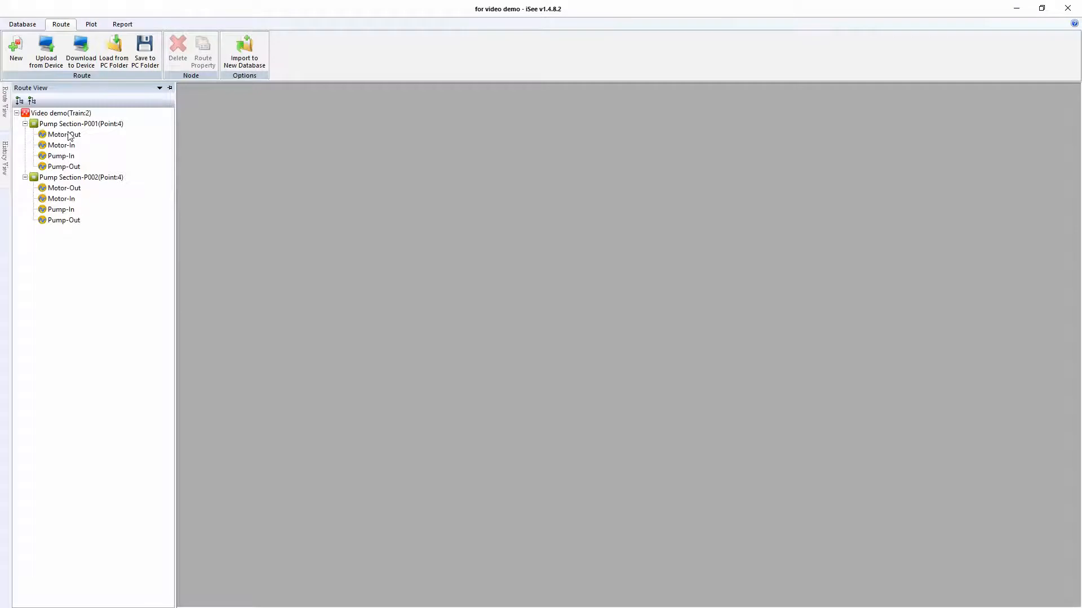
{"action": "left_click", "coordinate": [55, 115]}
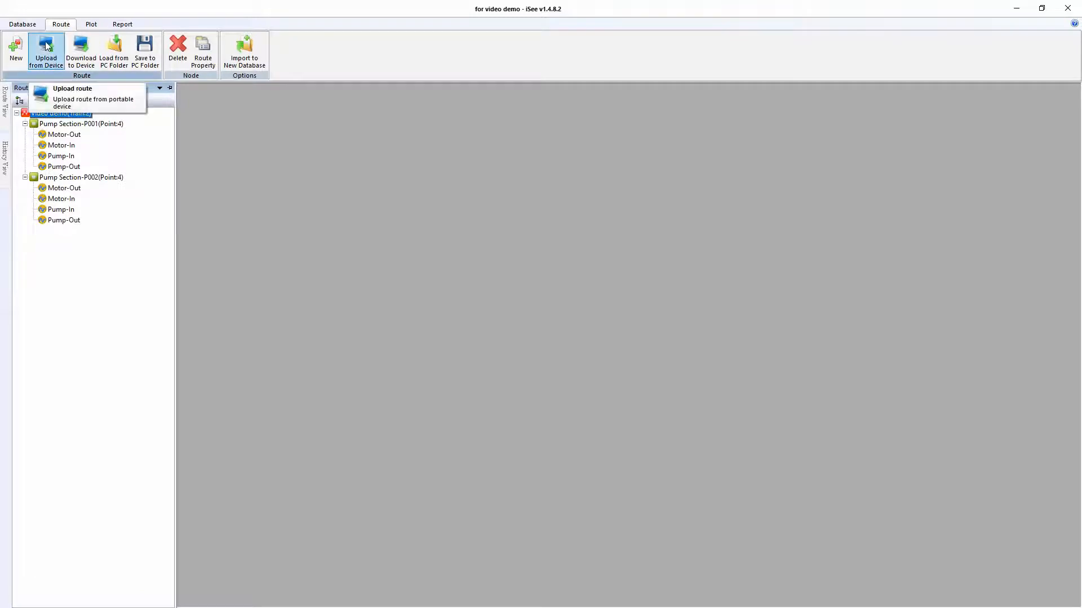
{"action": "left_click", "coordinate": [92, 50]}
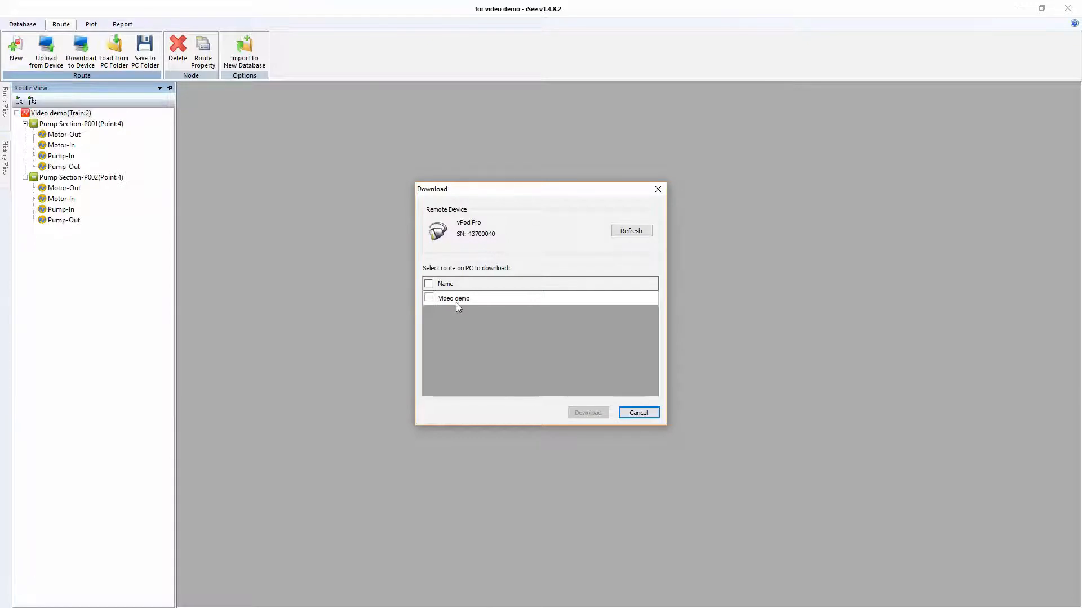
{"action": "left_click", "coordinate": [430, 297]}
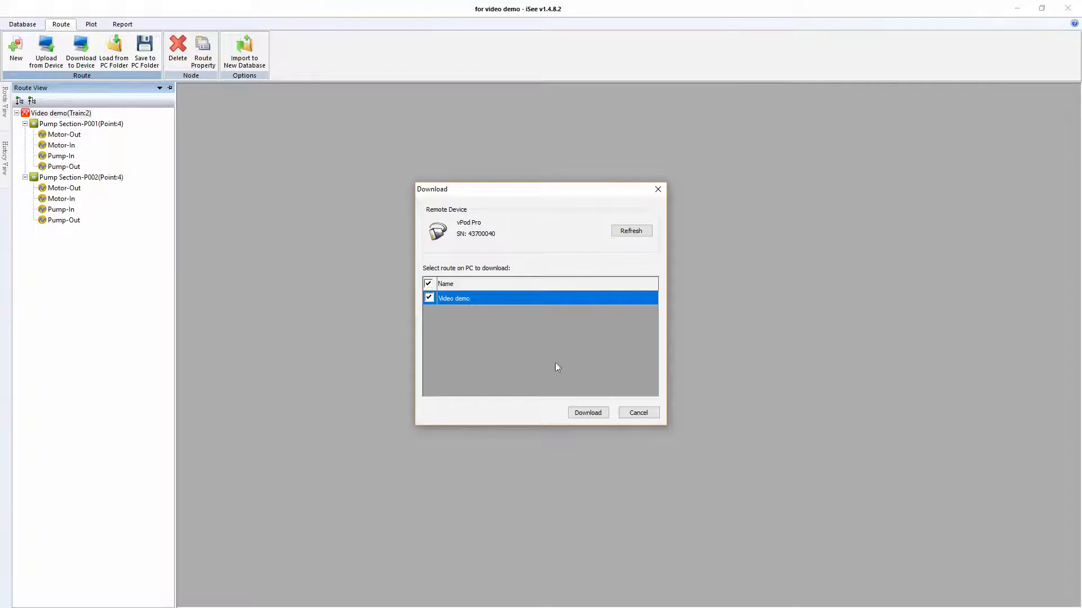
{"action": "left_click", "coordinate": [588, 413]}
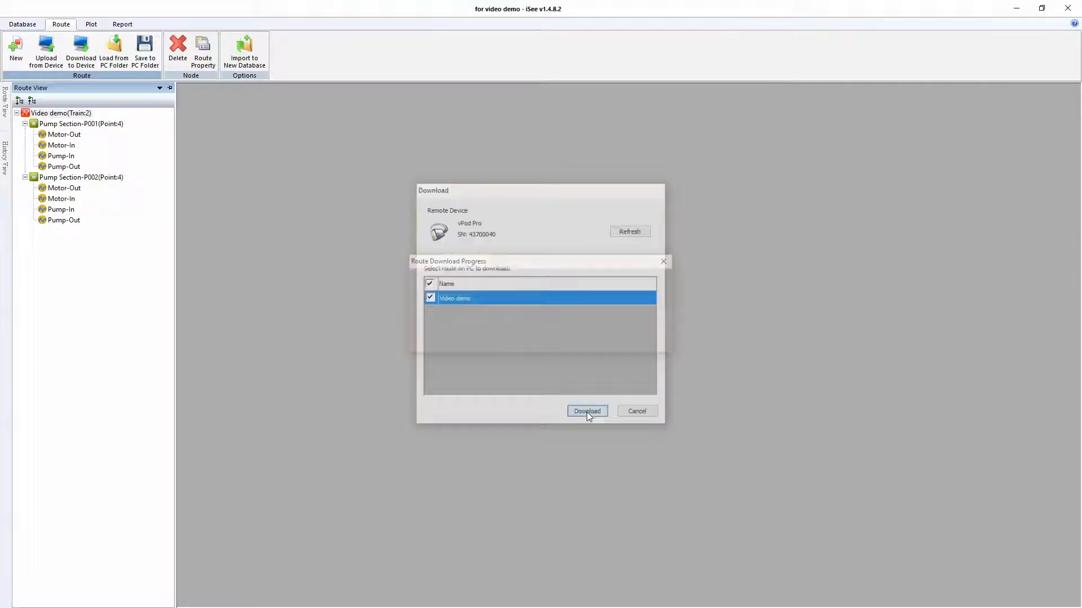